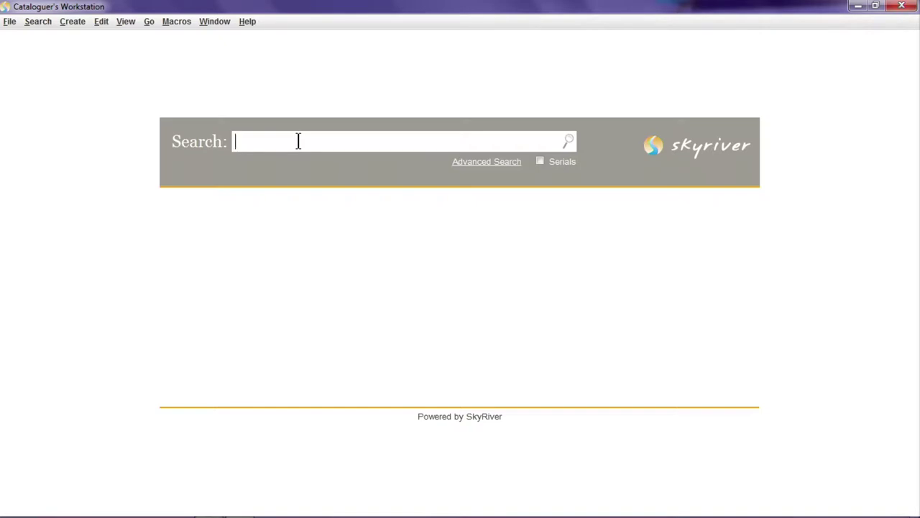
{"action": "type", "text": "9781623702311"}
{"action": "key", "text": "Return"}
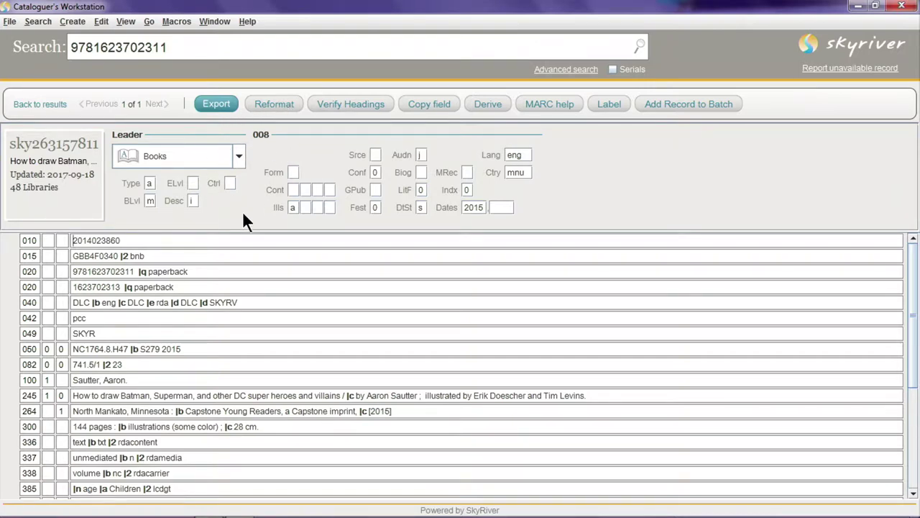
Open the nature-of-contents code list and close it without choosing a code
{"action": "left_click", "coordinate": [293, 190]}
{"action": "left_click", "coordinate": [305, 188]}
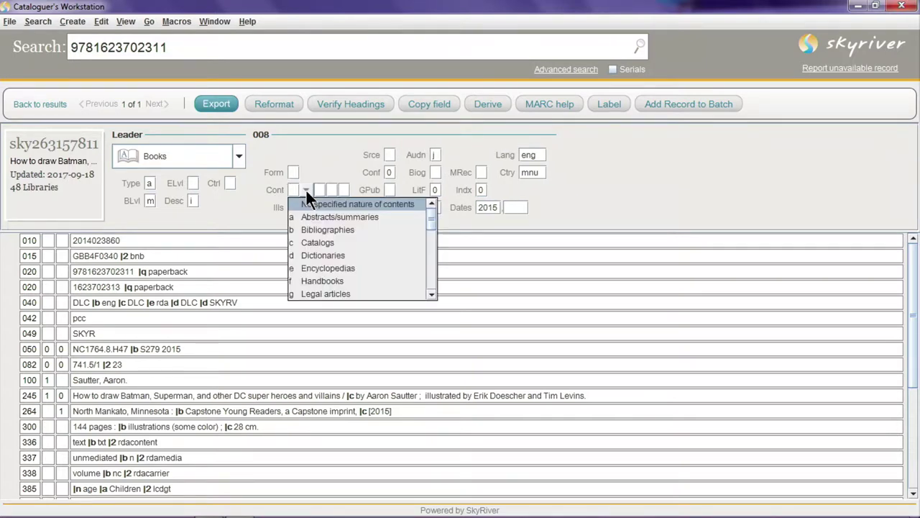
{"action": "left_click", "coordinate": [306, 189]}
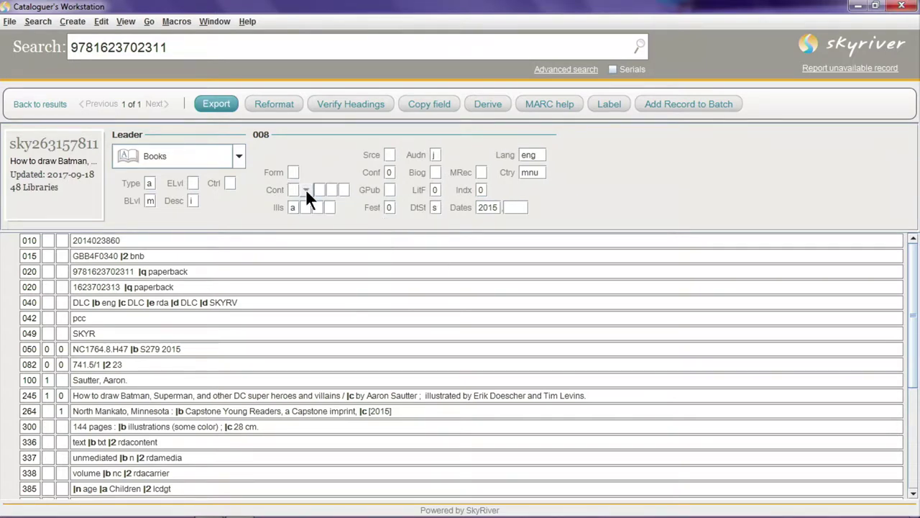
Move from the 010 field down to 337 and insert an empty field below it
{"action": "left_click", "coordinate": [202, 240]}
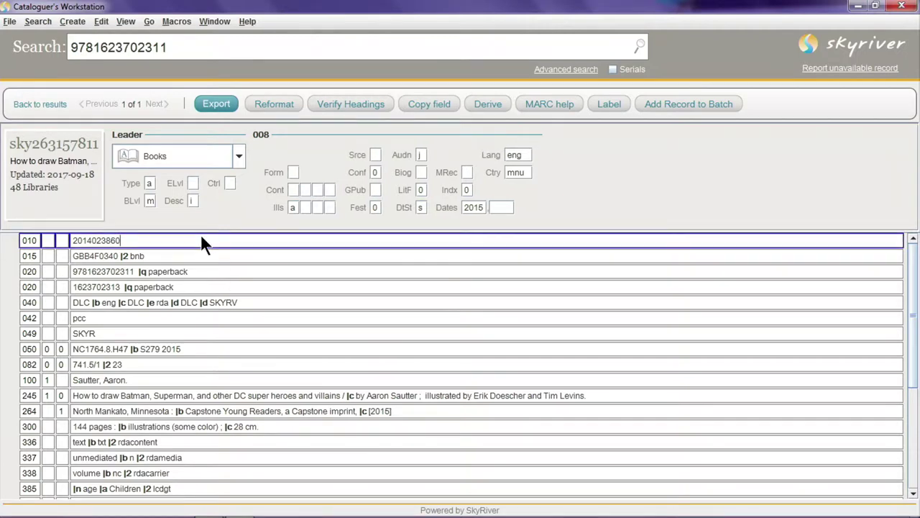
{"action": "key", "text": "Down"}
{"action": "key", "text": "Down"}
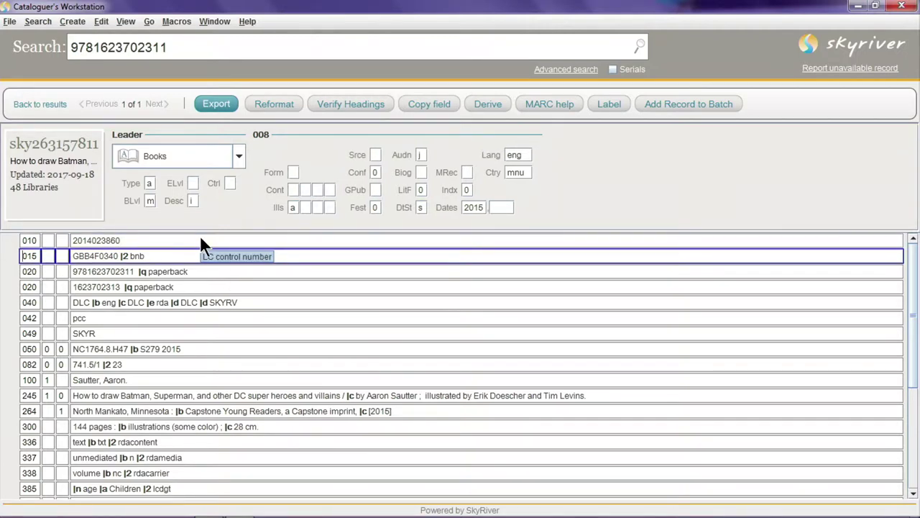
{"action": "key", "text": "Tab"}
{"action": "key", "text": "Tab"}
{"action": "key", "text": "Tab"}
{"action": "key", "text": "Tab"}
{"action": "key", "text": "Tab"}
{"action": "key", "text": "Tab"}
{"action": "key", "text": "Tab"}
{"action": "key", "text": "Tab"}
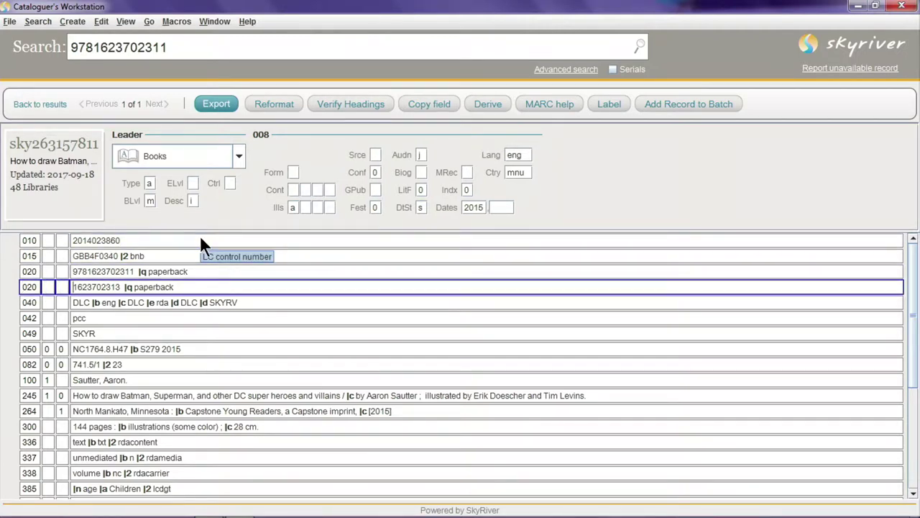
{"action": "key", "text": "Tab"}
{"action": "key", "text": "Tab"}
{"action": "key", "text": "Tab"}
{"action": "key", "text": "Tab"}
{"action": "key", "text": "Tab"}
{"action": "key", "text": "Tab"}
{"action": "key", "text": "Tab"}
{"action": "key", "text": "Tab"}
{"action": "key", "text": "Tab"}
{"action": "key", "text": "Tab"}
{"action": "key", "text": "Tab"}
{"action": "key", "text": "Tab"}
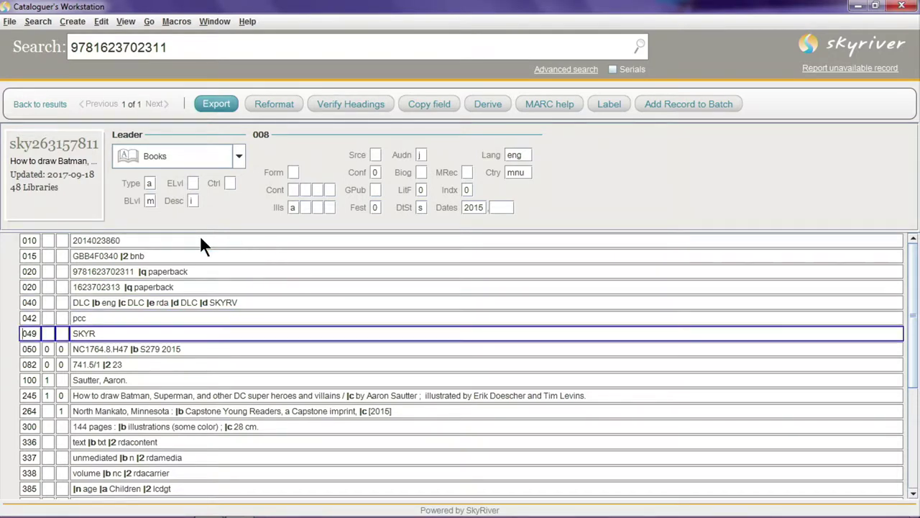
{"action": "key", "text": "Down"}
{"action": "key", "text": "Down"}
{"action": "key", "text": "Down"}
{"action": "key", "text": "Down"}
{"action": "key", "text": "Down"}
{"action": "key", "text": "Down"}
{"action": "key", "text": "Down"}
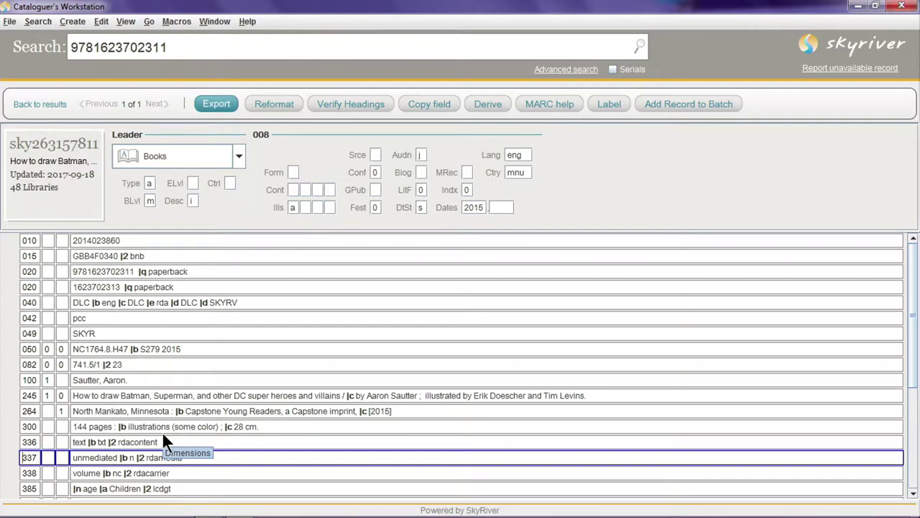
{"action": "key", "text": "Return"}
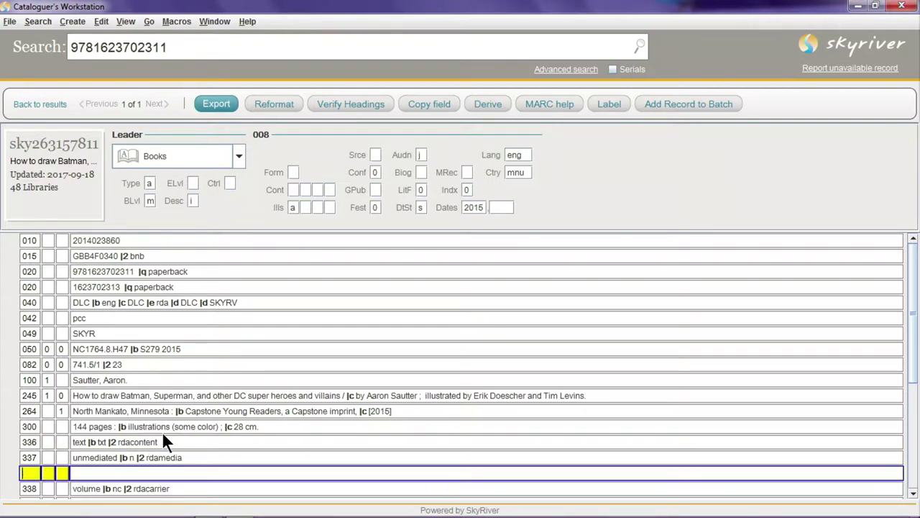
Tag the new field 500 and enter the note 'Autographed by the author.'
{"action": "scroll", "coordinate": [215, 436], "scroll_direction": "down", "scroll_amount": 3}
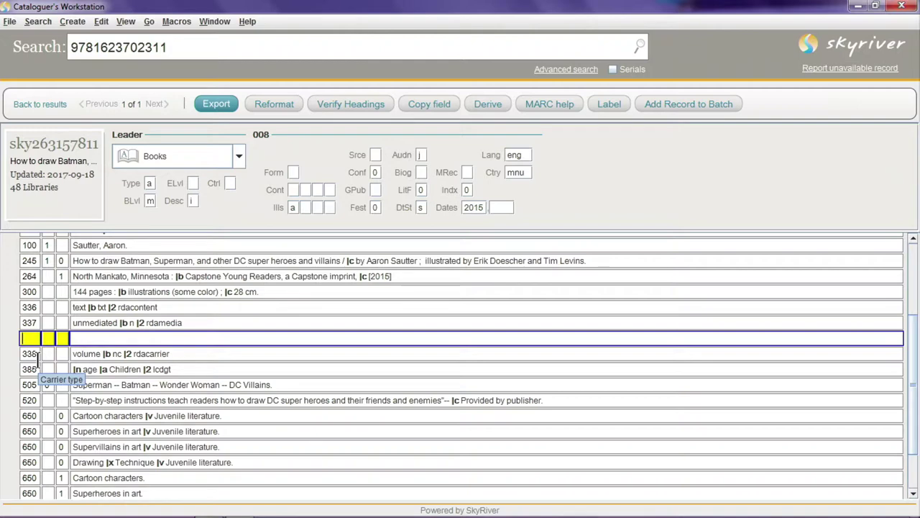
{"action": "type", "text": "500"}
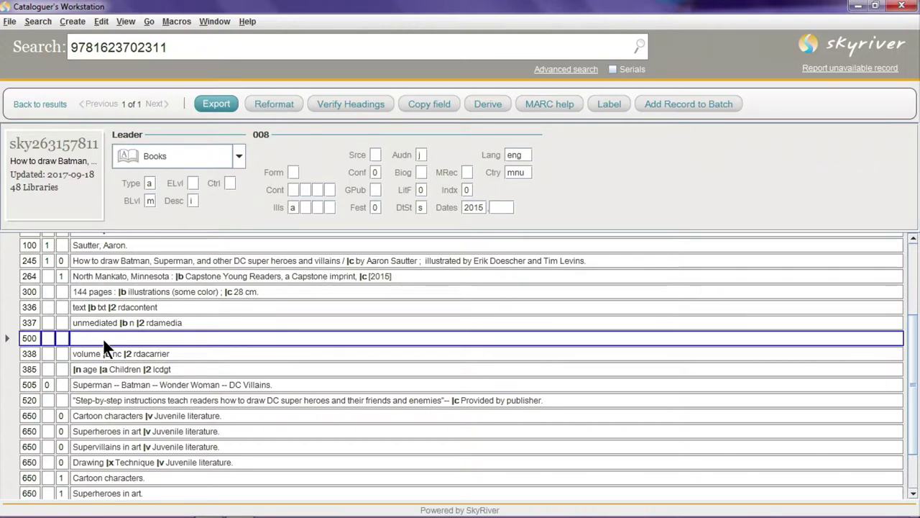
{"action": "type", "text": "Autogr"}
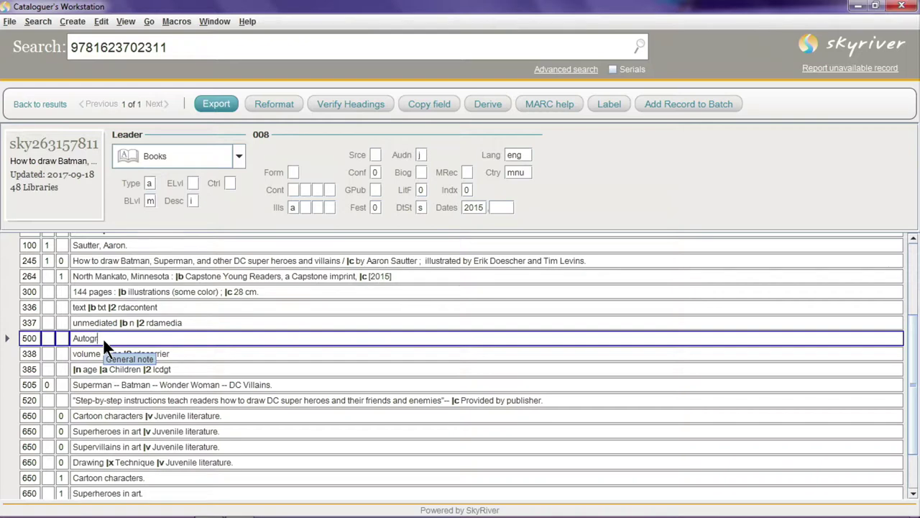
{"action": "type", "text": "aphed by the autho"}
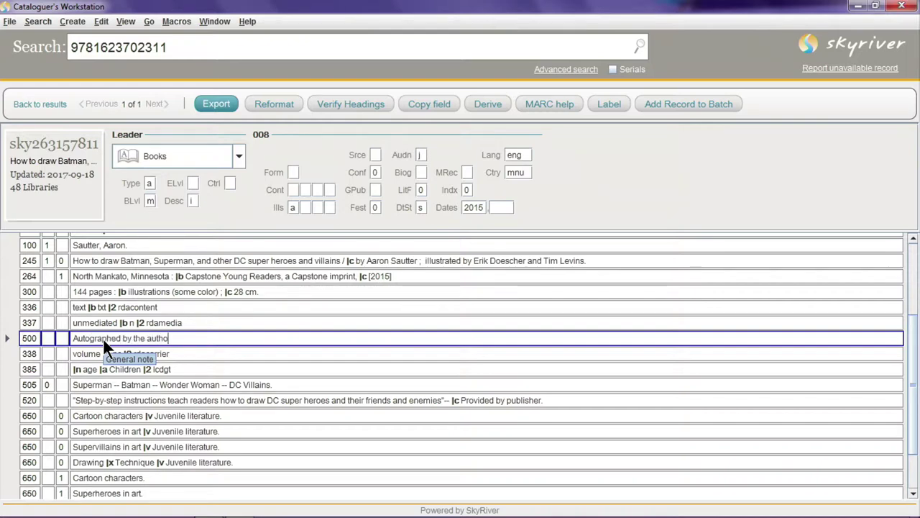
{"action": "type", "text": "r."}
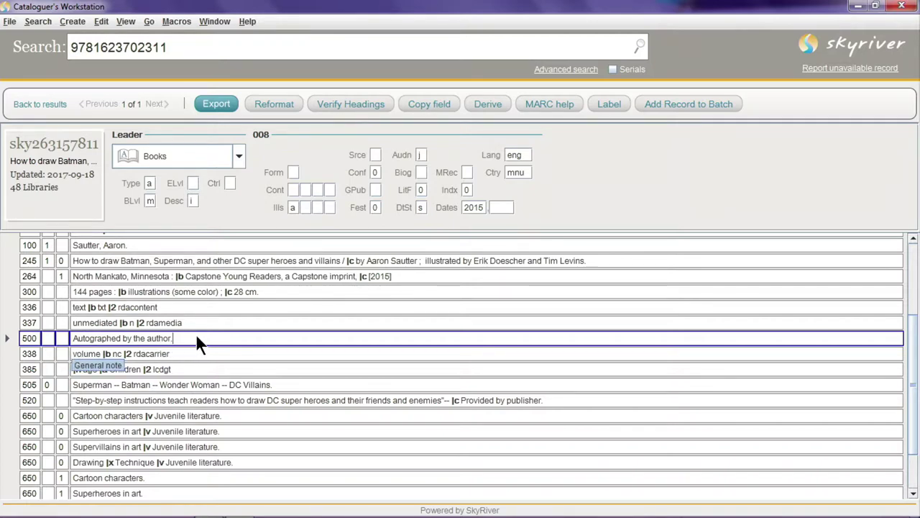
{"action": "right_click", "coordinate": [195, 338]}
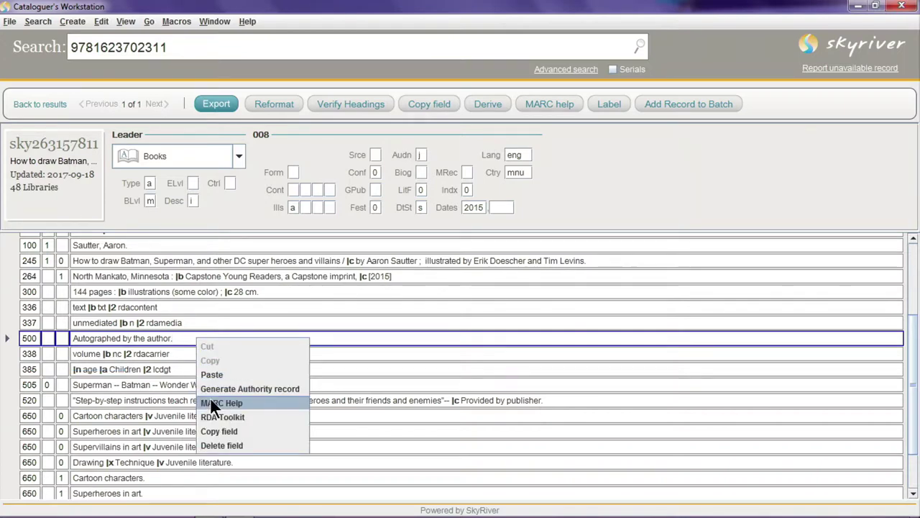
{"action": "left_click", "coordinate": [177, 335]}
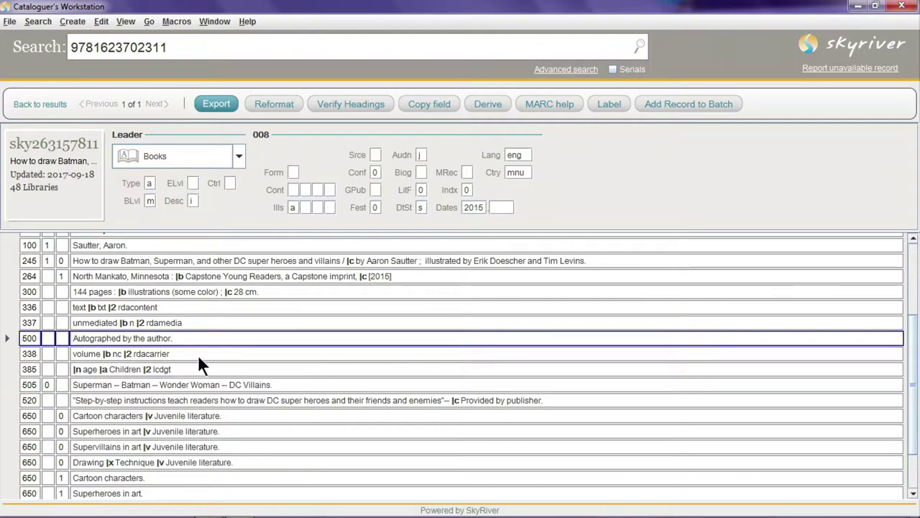
{"action": "right_click", "coordinate": [189, 344]}
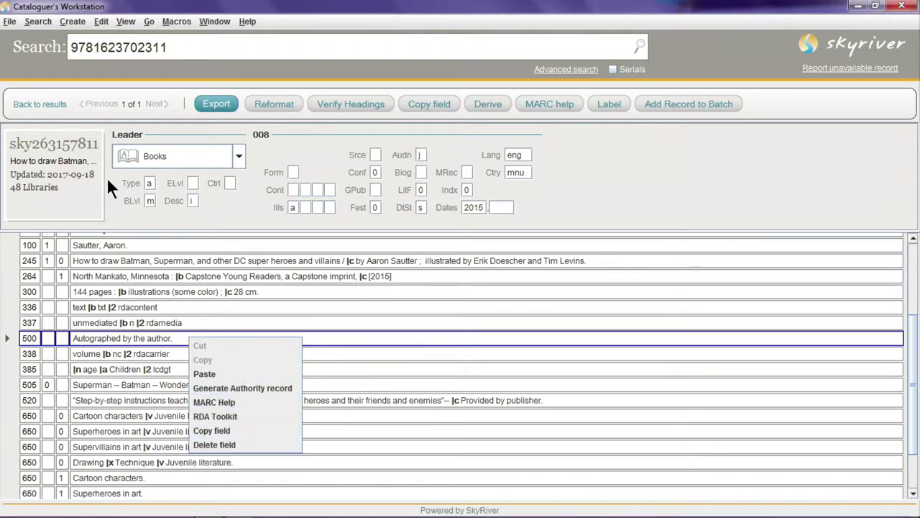
{"action": "left_click", "coordinate": [100, 21]}
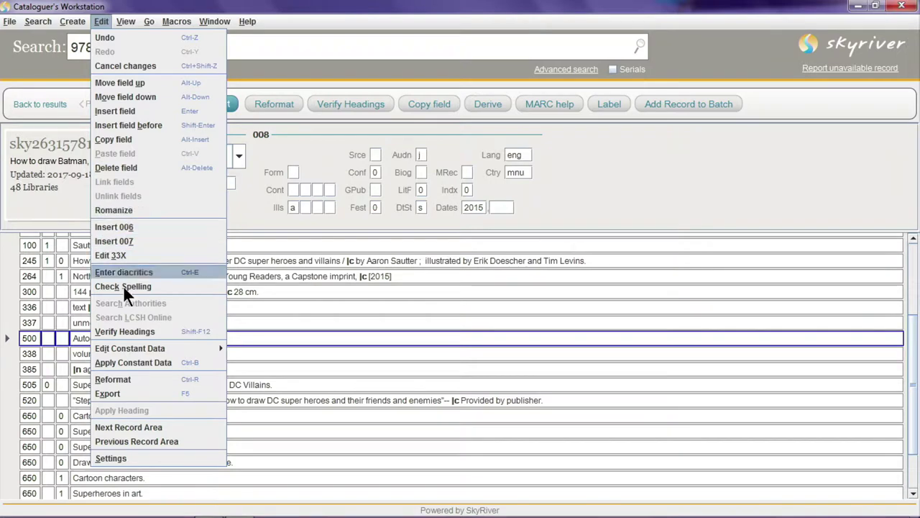
{"action": "left_click", "coordinate": [101, 22]}
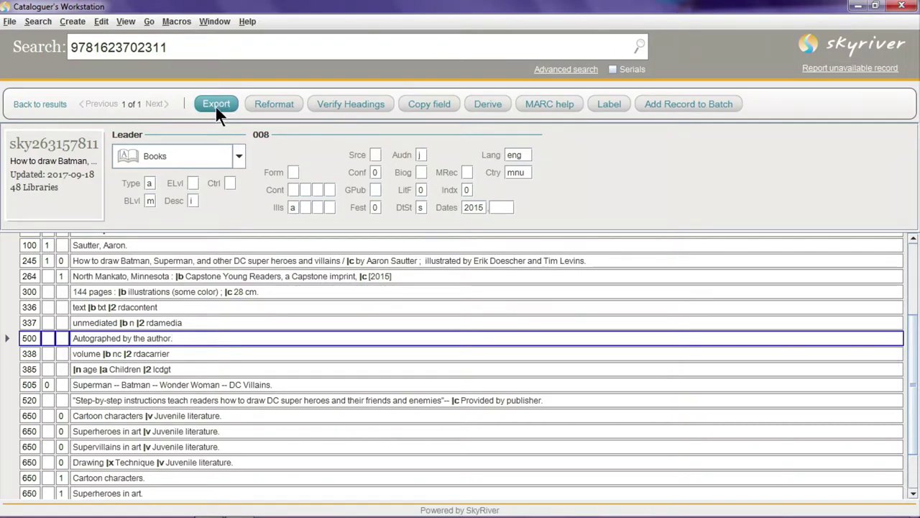
{"action": "left_click", "coordinate": [215, 105]}
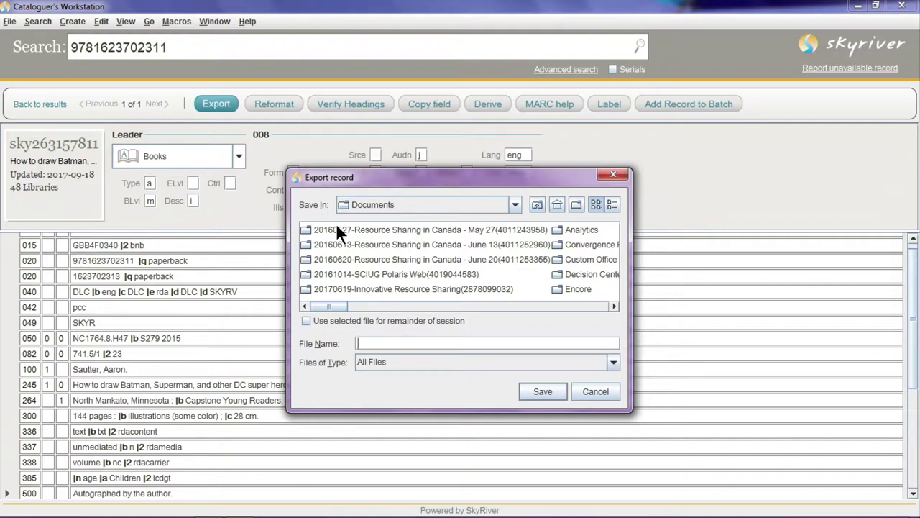
{"action": "left_click", "coordinate": [596, 392]}
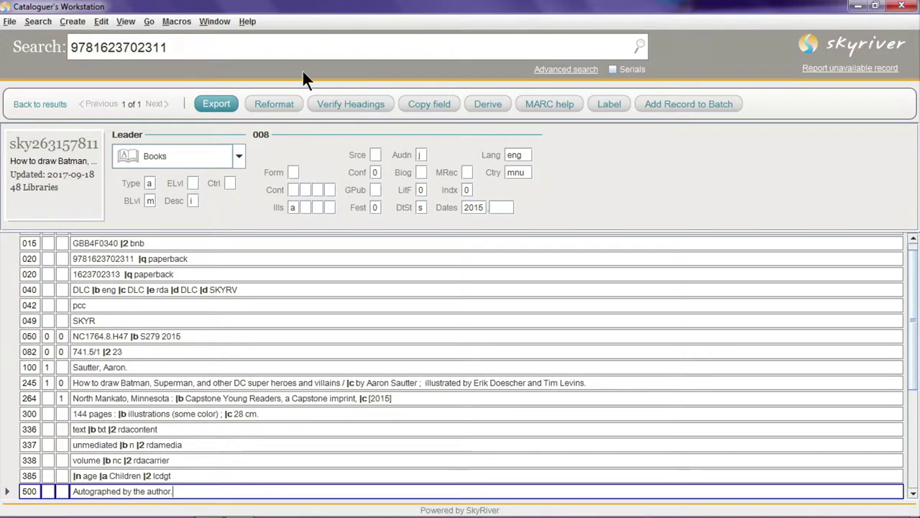
{"action": "left_click", "coordinate": [253, 56]}
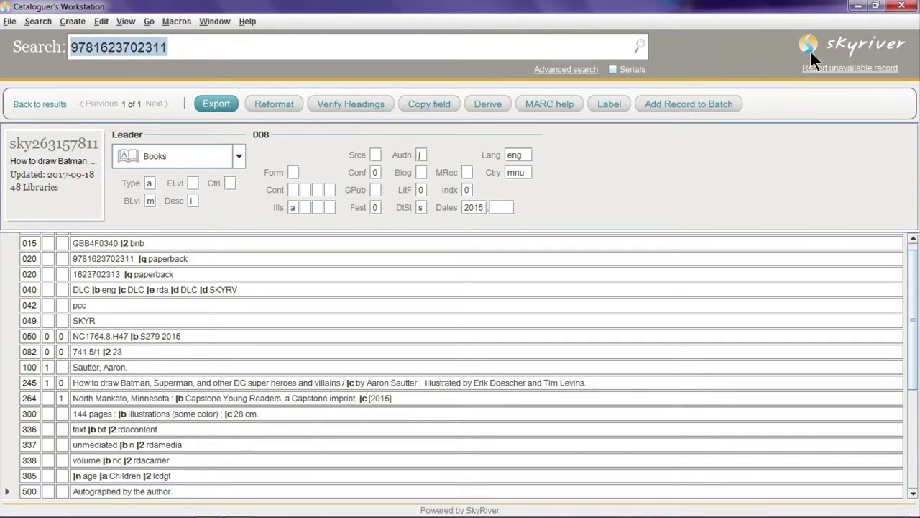
Go back to the home page, ignoring the record changes, ready for a new search
{"action": "left_click", "coordinate": [853, 48]}
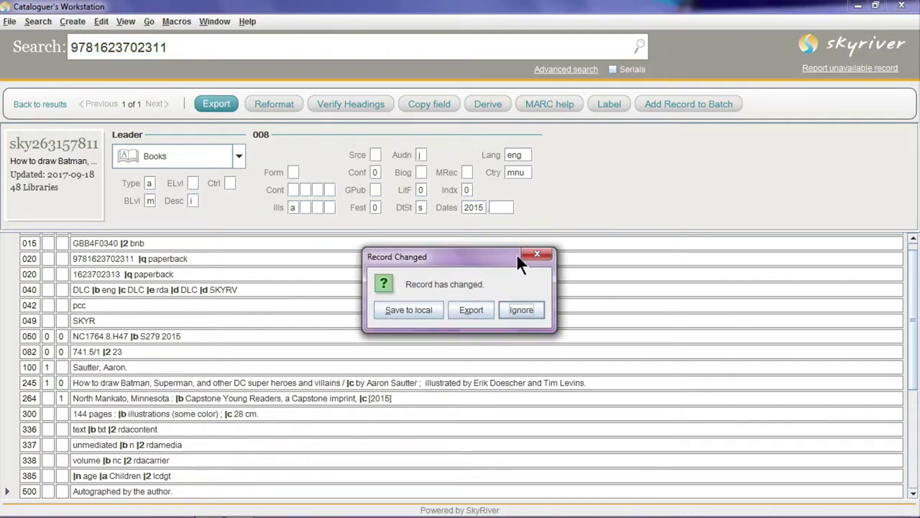
{"action": "left_click", "coordinate": [521, 310]}
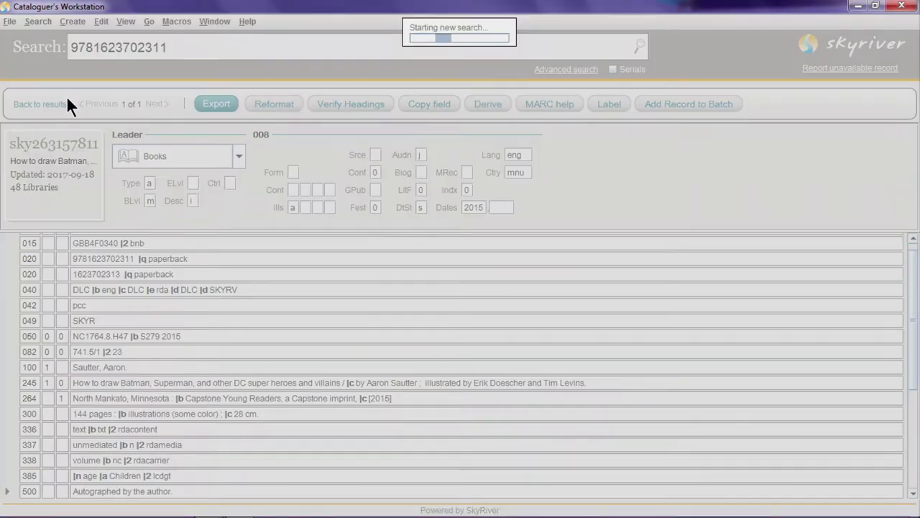
{"action": "left_click", "coordinate": [240, 140]}
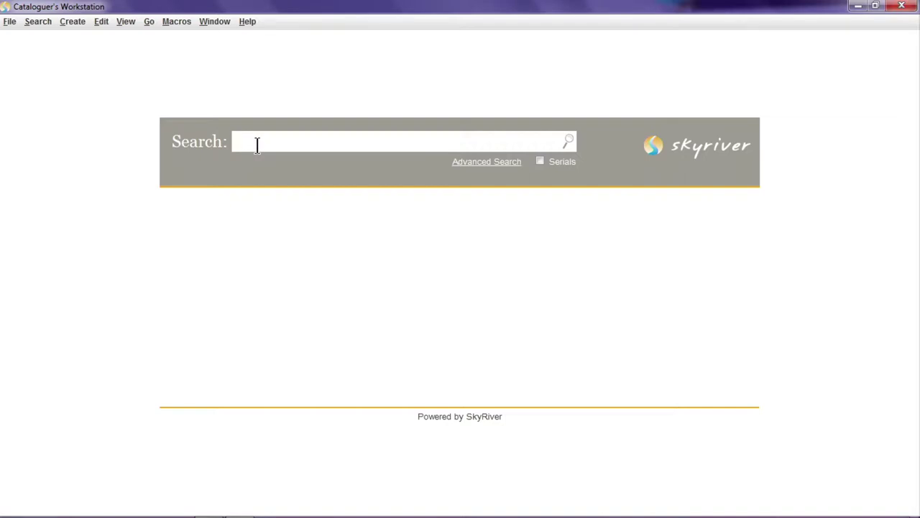
Search 'october dreams' and open the 2002 'October dreams: a celebration of Halloween' record
{"action": "type", "text": "october dreams"}
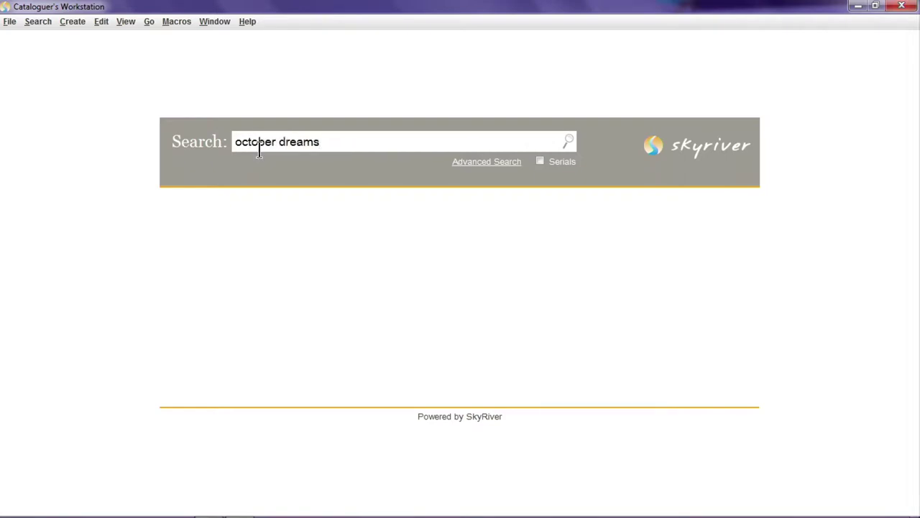
{"action": "key", "text": "Return"}
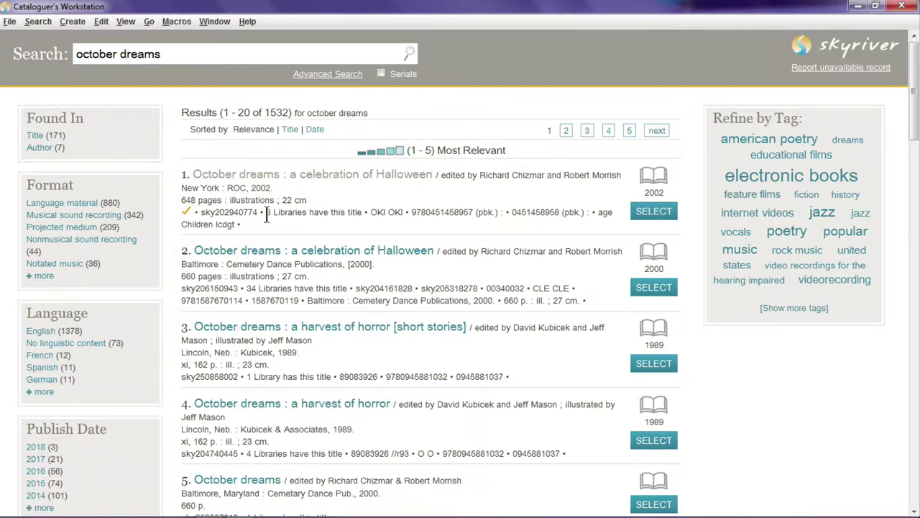
{"action": "left_click", "coordinate": [232, 176]}
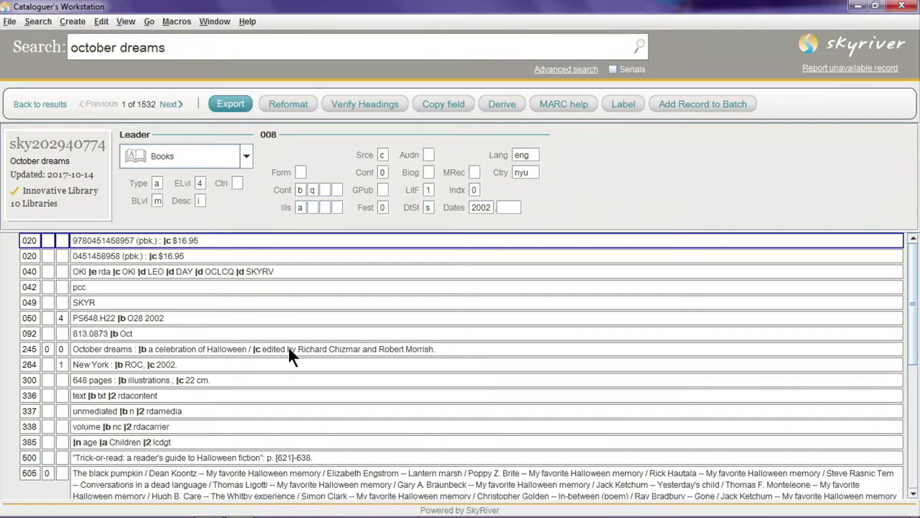
{"action": "mouse_move", "coordinate": [290, 350]}
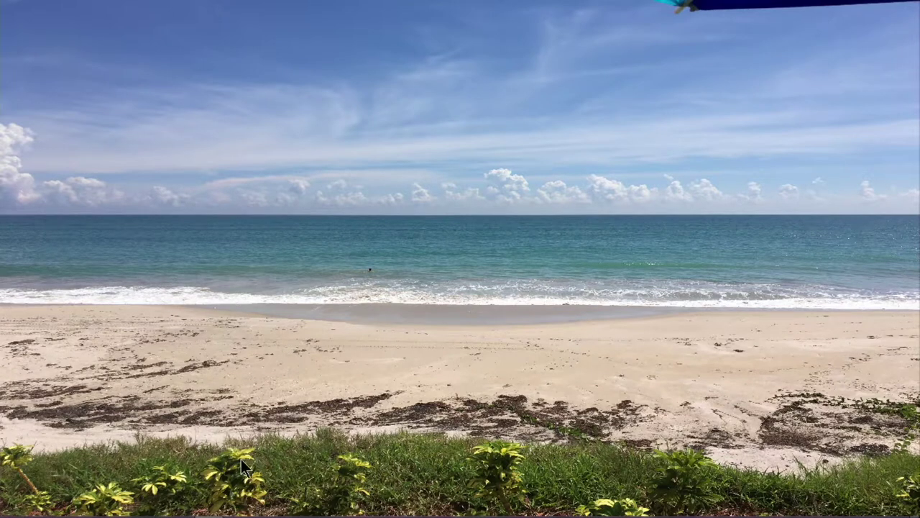
Launch Cataloguer's Workstation from the taskbar and log in with the account's username and password
{"action": "mouse_move", "coordinate": [244, 511]}
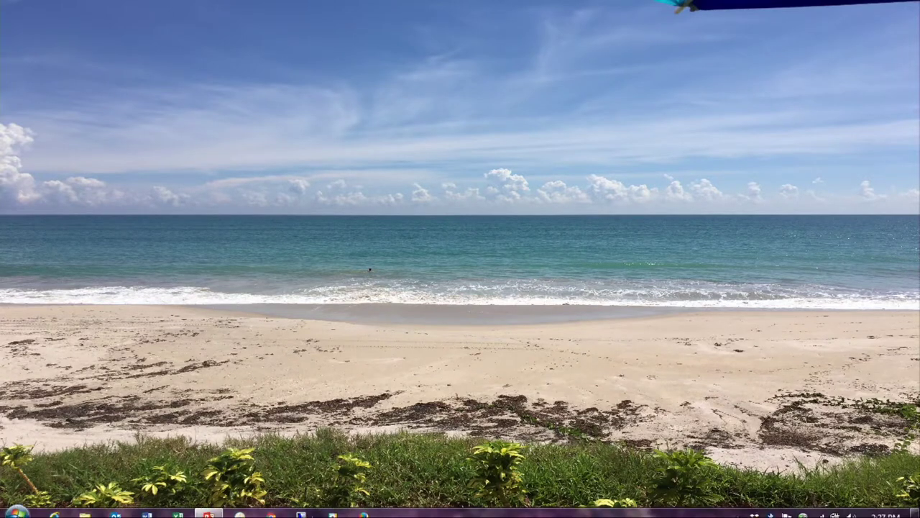
{"action": "left_click", "coordinate": [240, 507]}
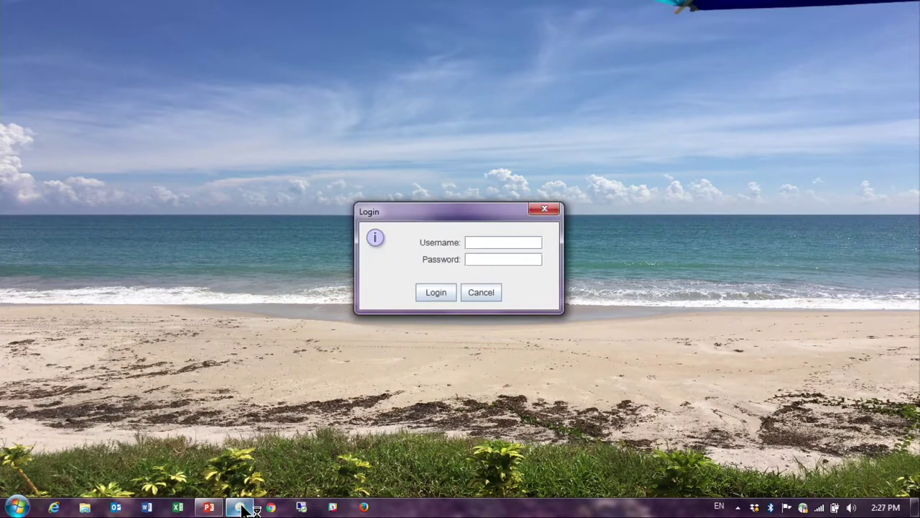
{"action": "type", "text": "demo"}
{"action": "key", "text": "Tab"}
{"action": "type", "text": "password"}
{"action": "key", "text": "Return"}
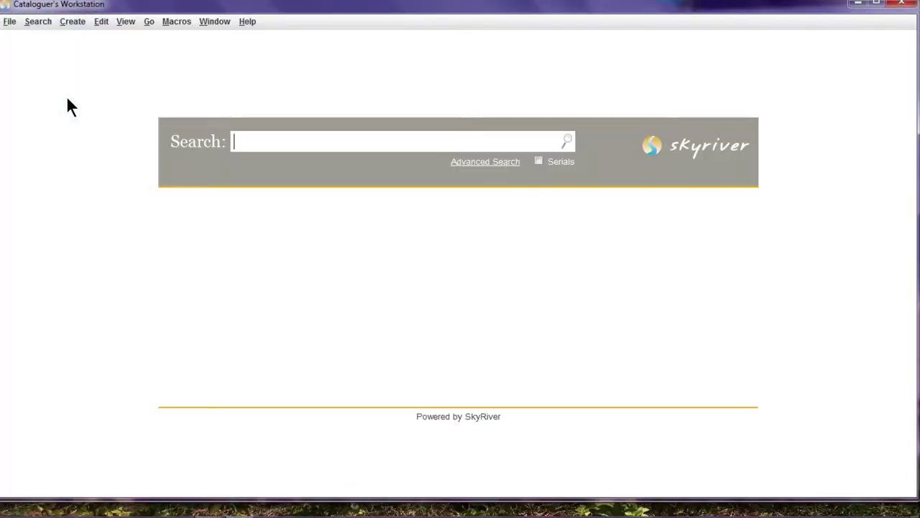
Run a fresh 'october dreams' search, listing 1532 results
{"action": "type", "text": "octobe"}
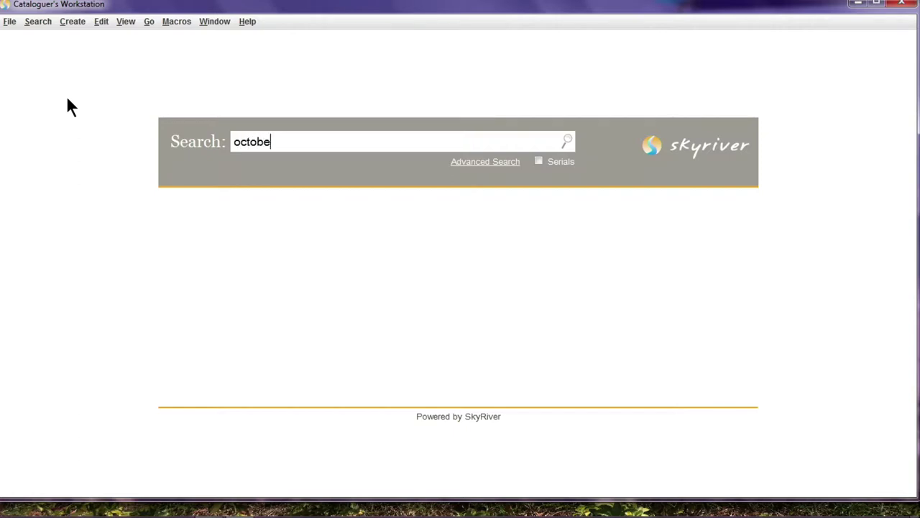
{"action": "type", "text": "r dreams"}
{"action": "key", "text": "Return"}
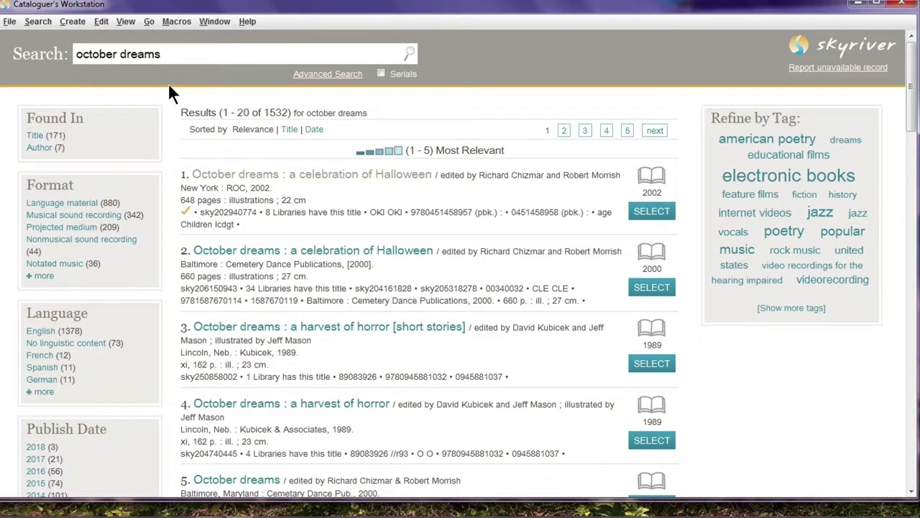
Open the 2002 October dreams record and look over the Edit and File menus
{"action": "left_click", "coordinate": [229, 177]}
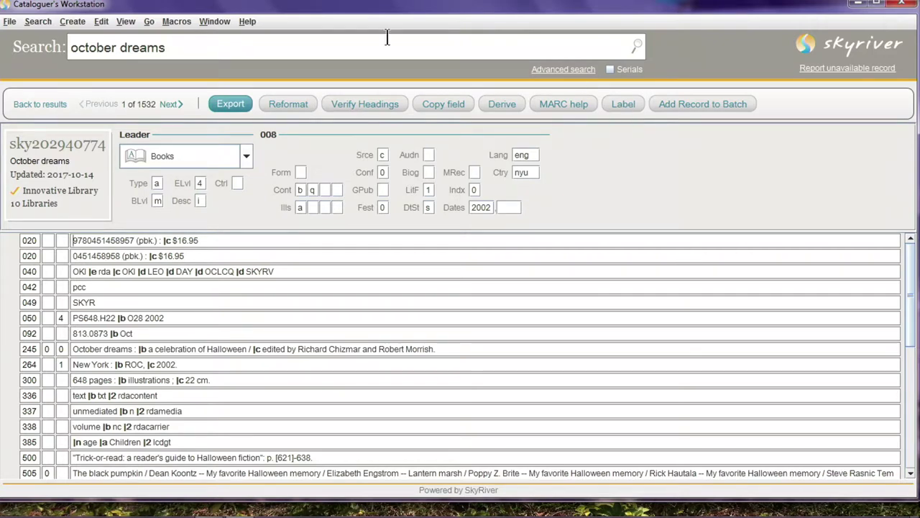
{"action": "left_click", "coordinate": [101, 22]}
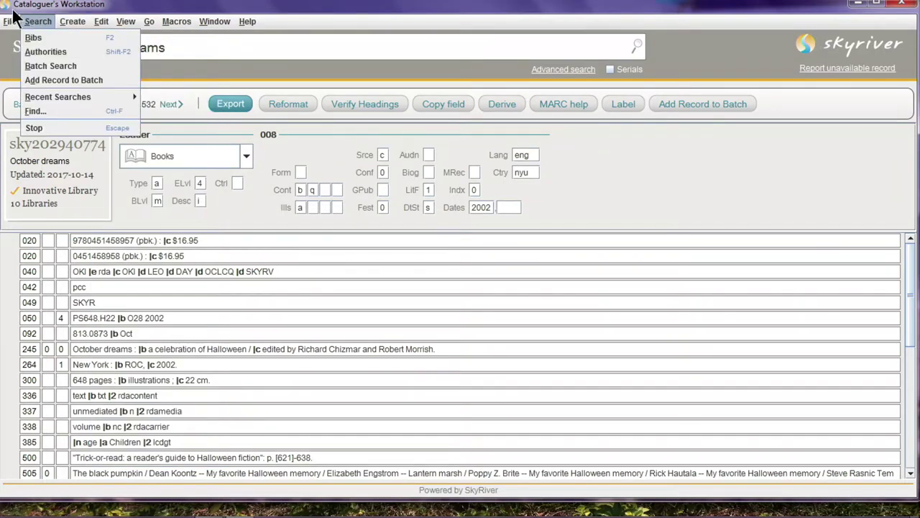
{"action": "mouse_move", "coordinate": [14, 21]}
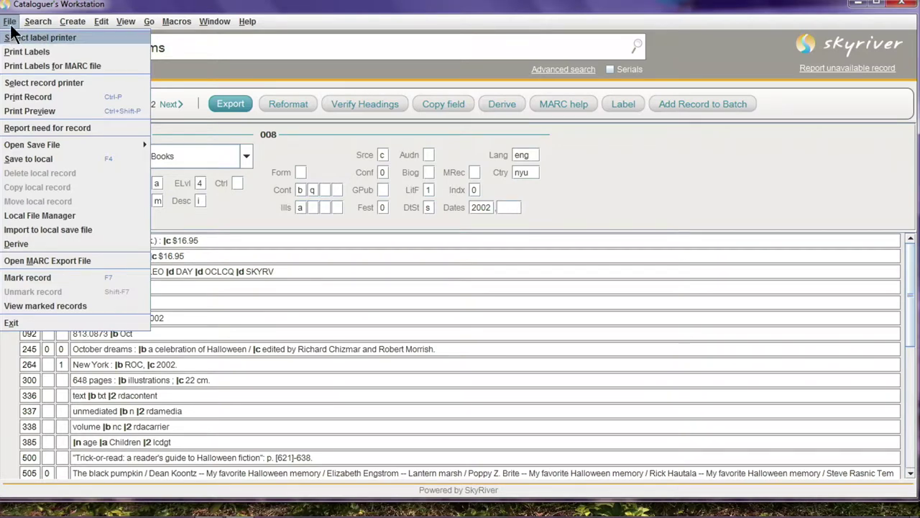
{"action": "left_click", "coordinate": [10, 23]}
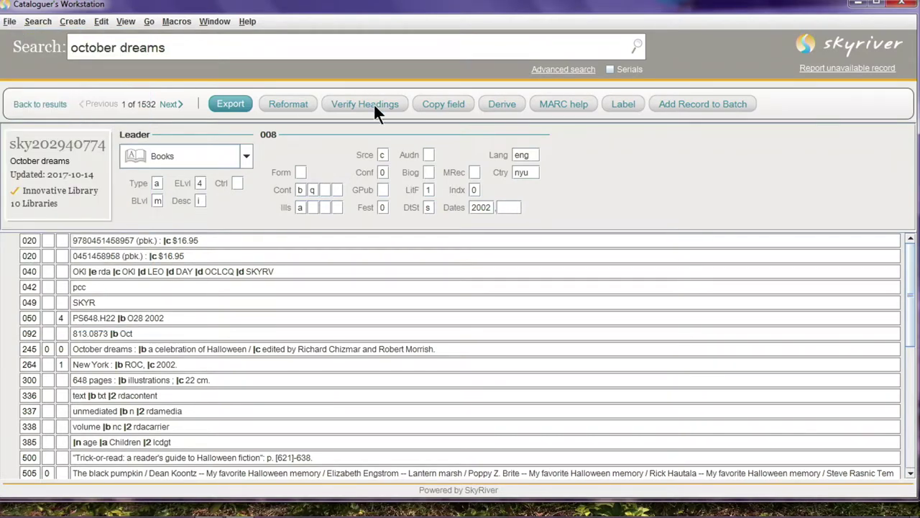
{"action": "left_click", "coordinate": [620, 105]}
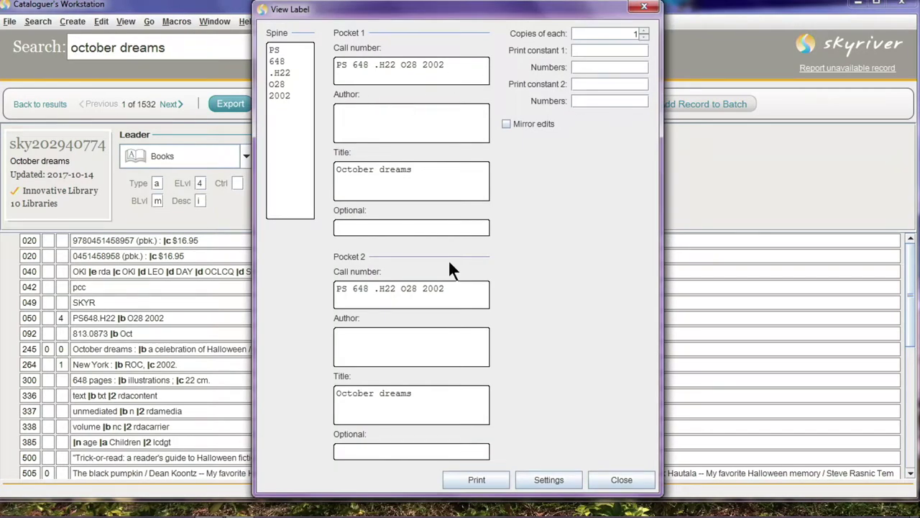
{"action": "left_click", "coordinate": [372, 65]}
{"action": "key", "text": "BackSpace"}
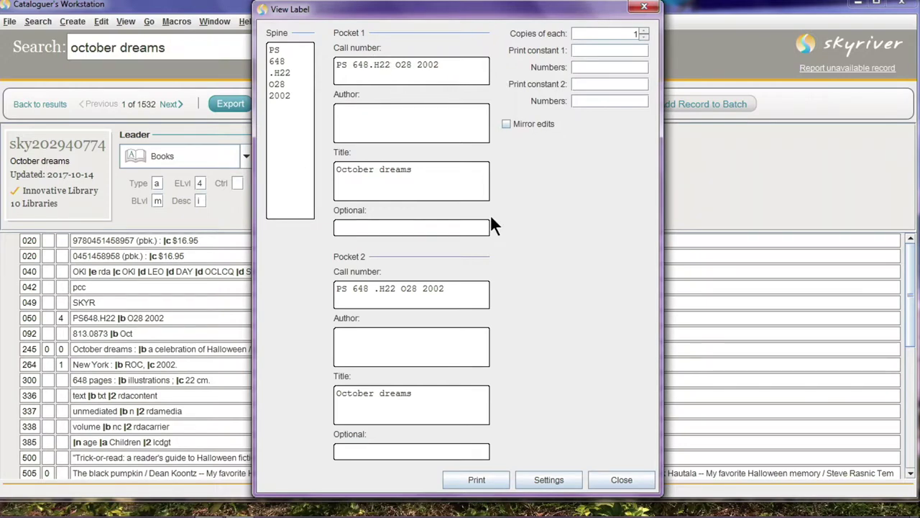
{"action": "left_click", "coordinate": [627, 475]}
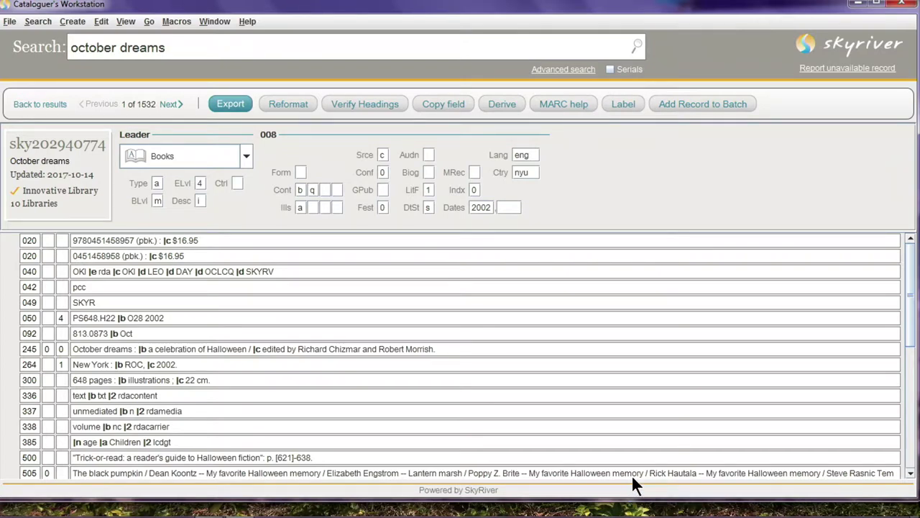
Visit the advanced search form, then return to the empty basic search page
{"action": "left_click", "coordinate": [564, 69]}
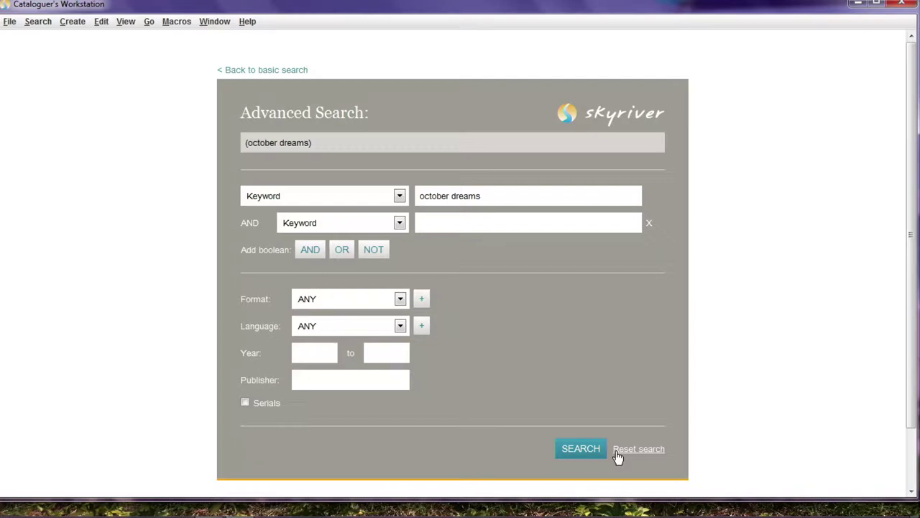
{"action": "left_click", "coordinate": [252, 71]}
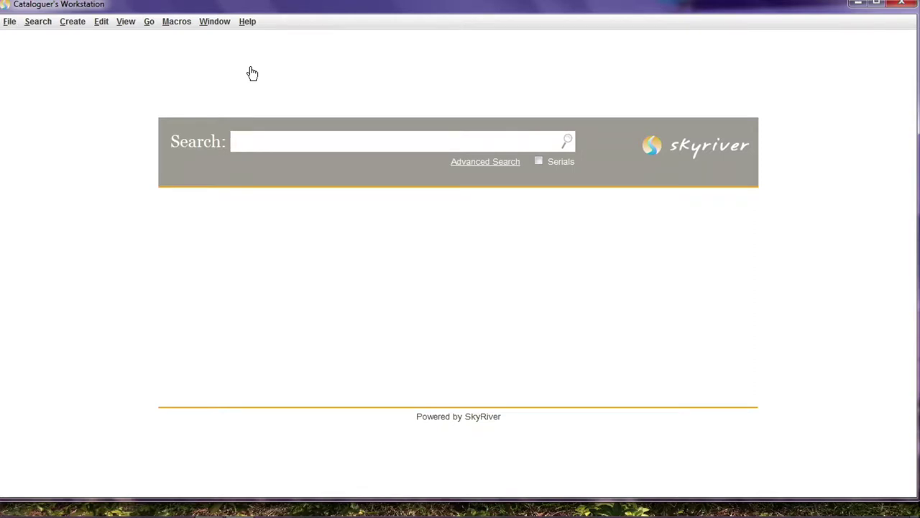
Review the Edit, Create and File menus, then start a Batch Search
{"action": "left_click", "coordinate": [101, 21]}
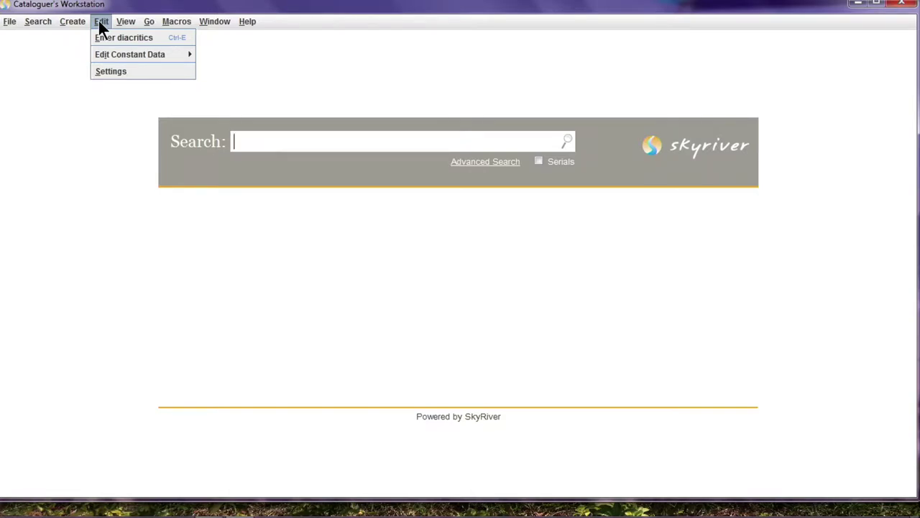
{"action": "mouse_move", "coordinate": [89, 27]}
{"action": "mouse_move", "coordinate": [38, 22]}
{"action": "mouse_move", "coordinate": [10, 25]}
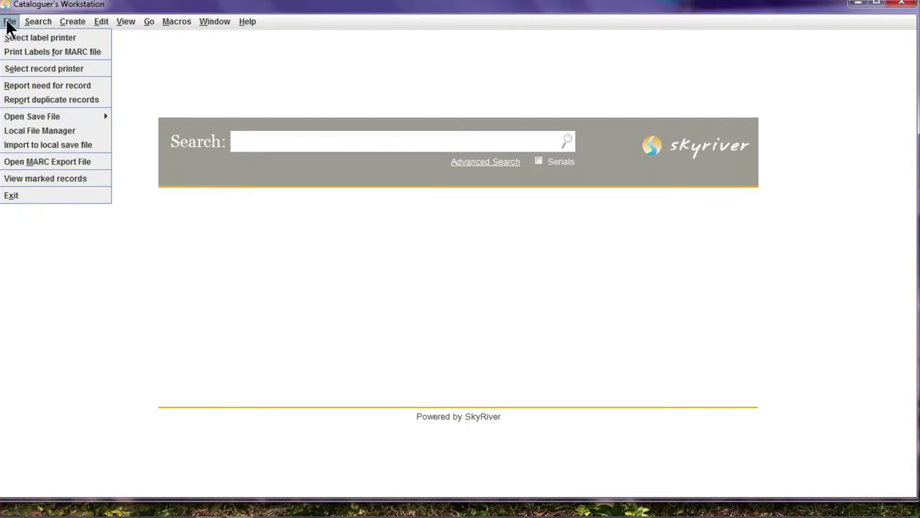
{"action": "left_click", "coordinate": [263, 144]}
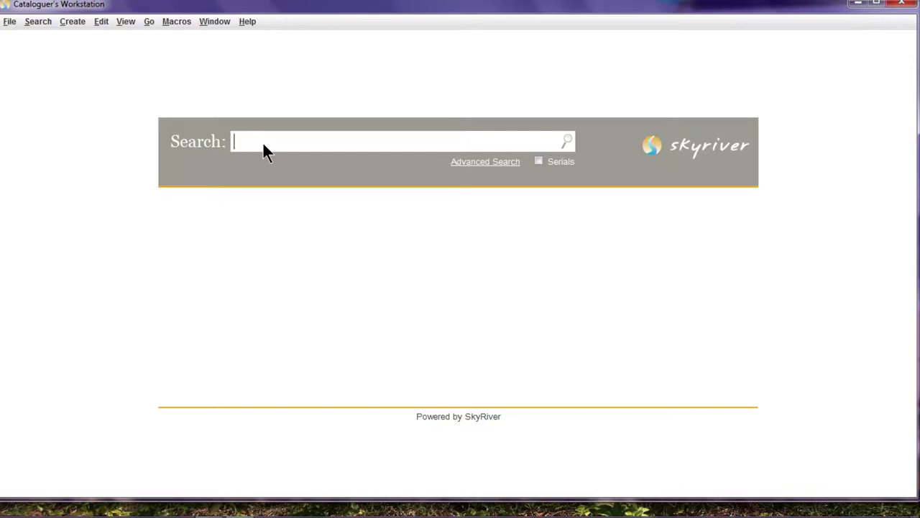
{"action": "left_click", "coordinate": [40, 20]}
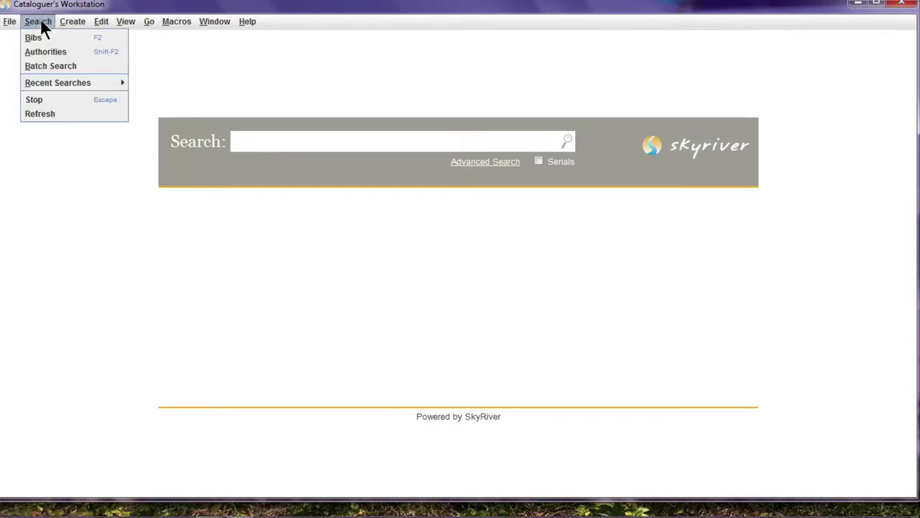
{"action": "left_click", "coordinate": [57, 65]}
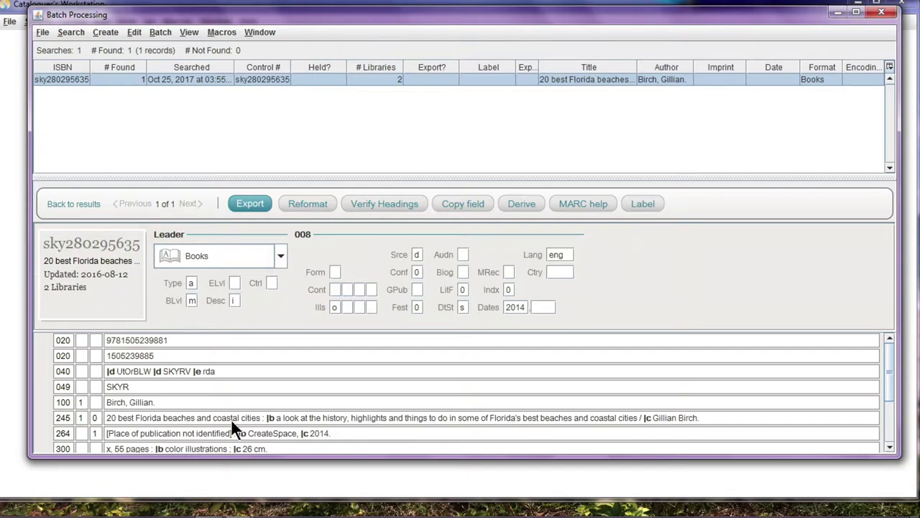
Import the ISBN list from SkyRiver\isbns-1.txt via Batch > Add ISBNs and run the batch search
{"action": "left_click", "coordinate": [157, 30]}
{"action": "left_click", "coordinate": [170, 47]}
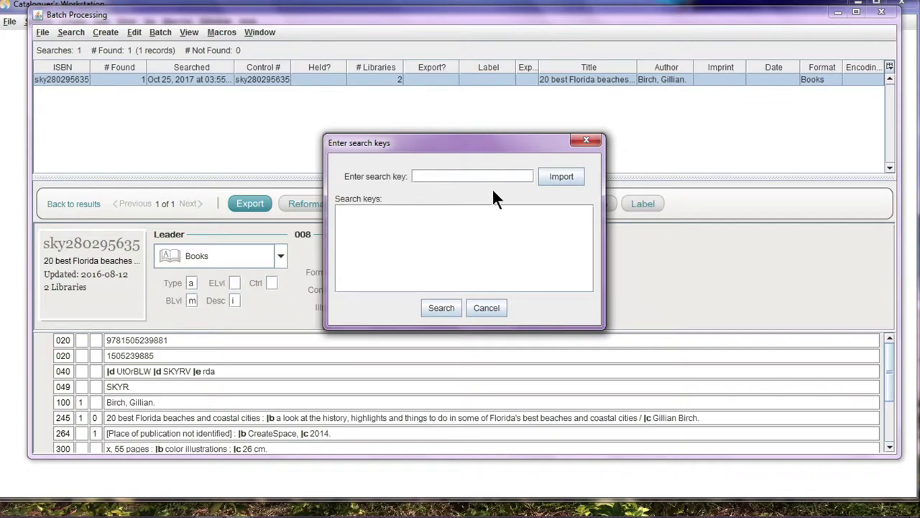
{"action": "left_click", "coordinate": [553, 176]}
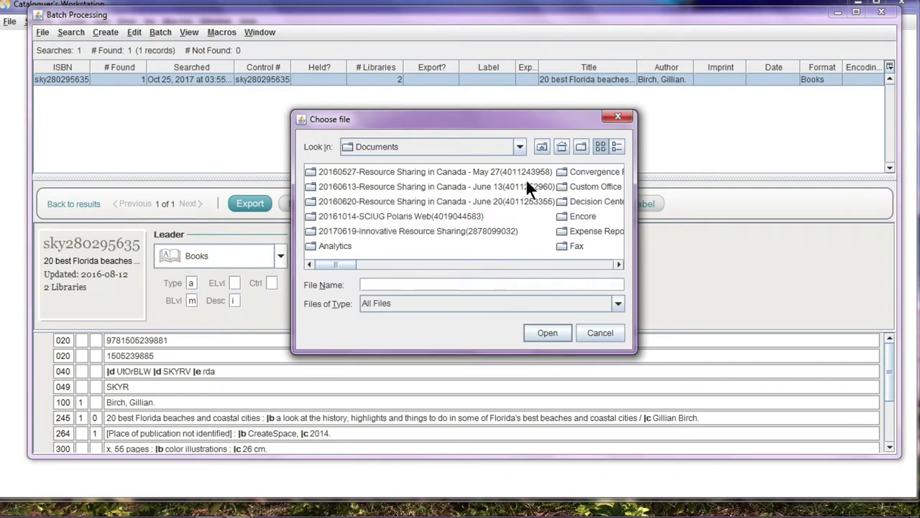
{"action": "left_click", "coordinate": [557, 264]}
{"action": "left_click", "coordinate": [574, 264]}
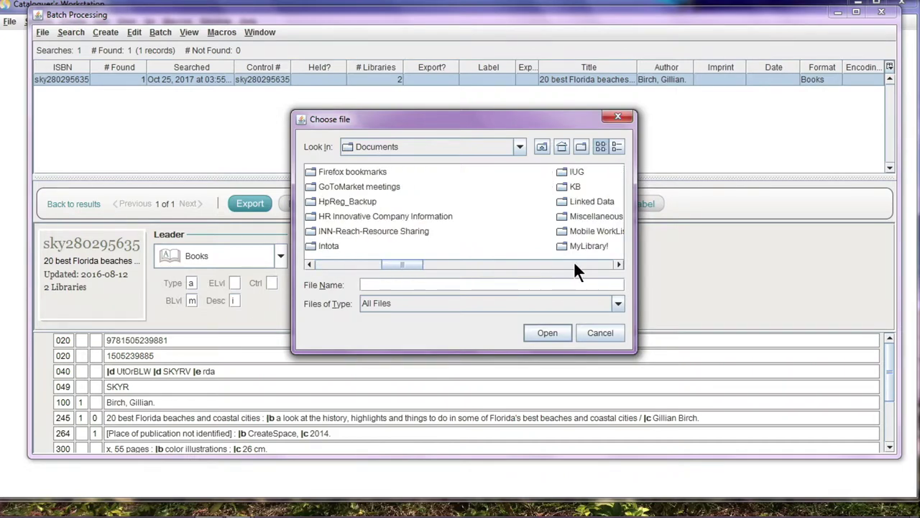
{"action": "left_click", "coordinate": [575, 263]}
{"action": "left_click", "coordinate": [581, 263]}
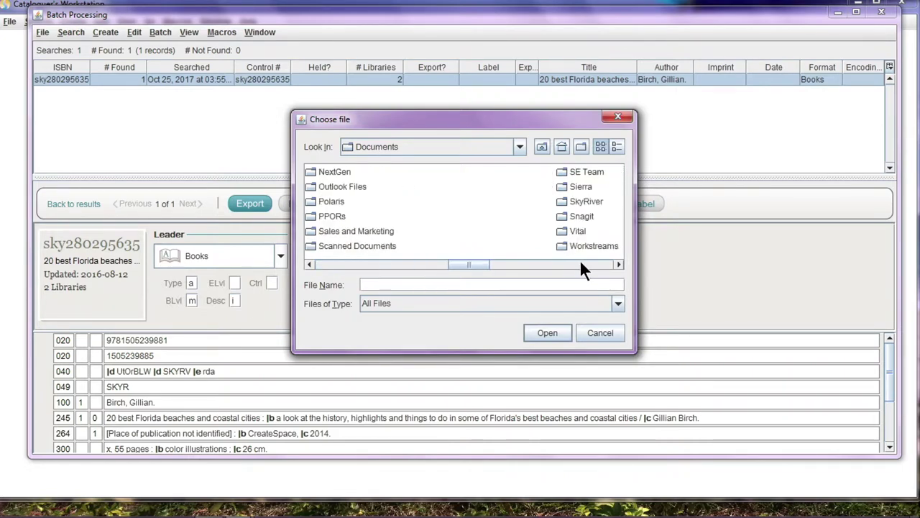
{"action": "double_click", "coordinate": [574, 203]}
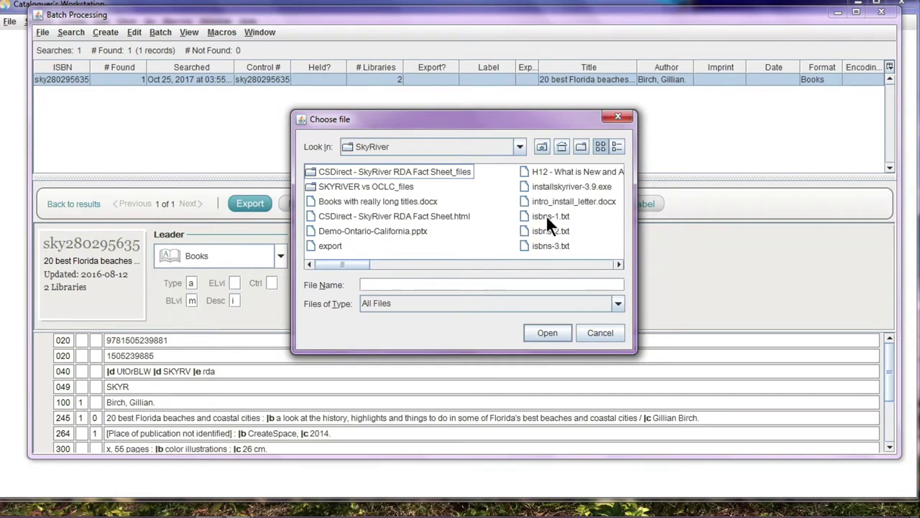
{"action": "left_click", "coordinate": [545, 214]}
{"action": "left_click", "coordinate": [535, 330]}
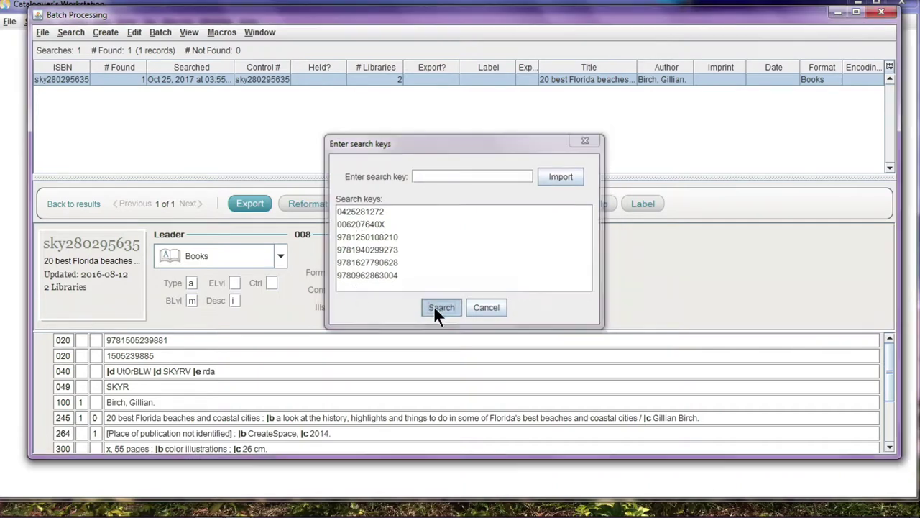
{"action": "left_click", "coordinate": [434, 305]}
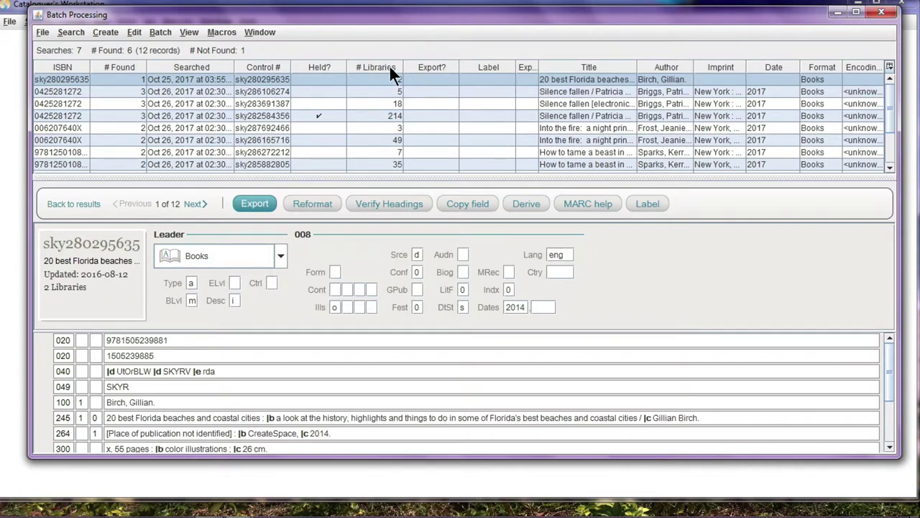
Look over the View, Macros, Edit and File menus
{"action": "left_click", "coordinate": [191, 33]}
{"action": "mouse_move", "coordinate": [218, 32]}
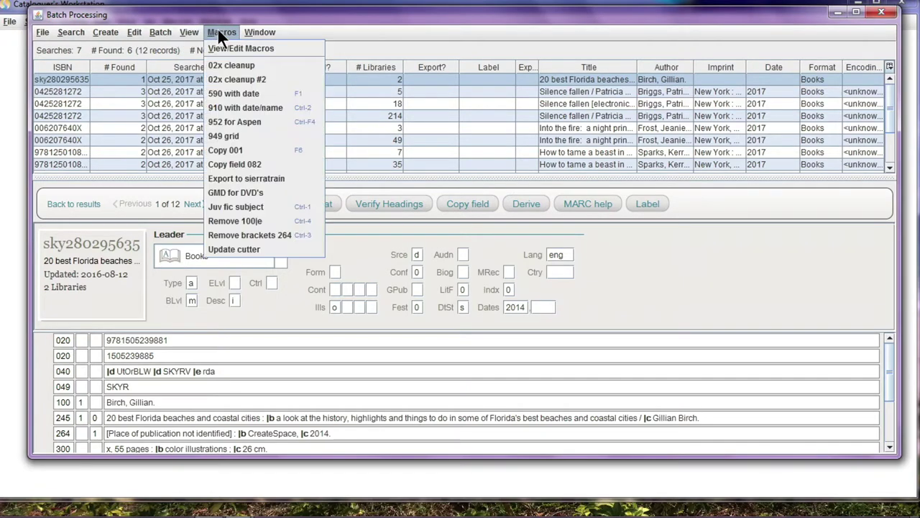
{"action": "mouse_move", "coordinate": [252, 31]}
{"action": "mouse_move", "coordinate": [192, 34]}
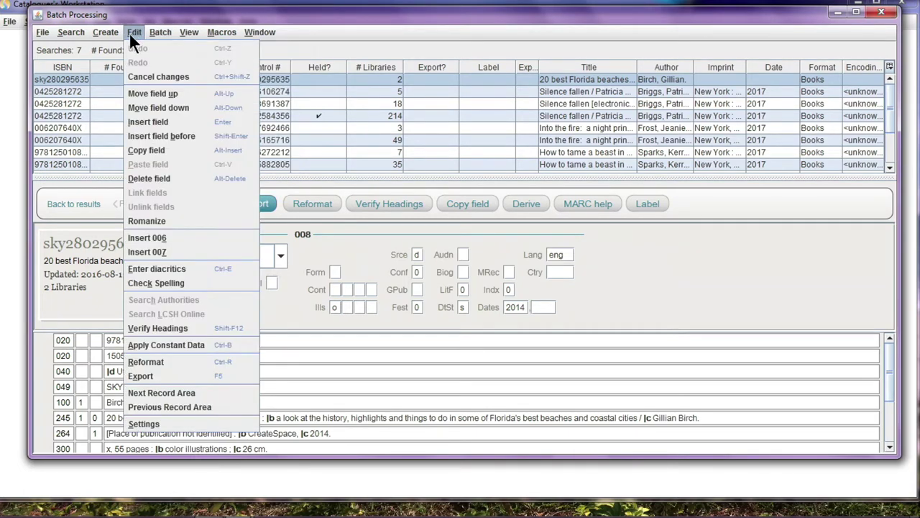
{"action": "mouse_move", "coordinate": [108, 35]}
{"action": "mouse_move", "coordinate": [49, 34]}
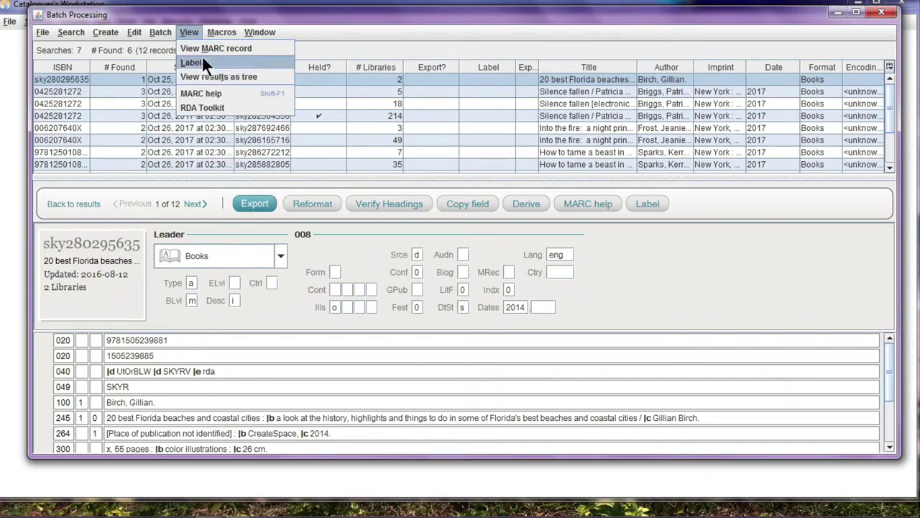
Review the macro list, then select every record in the batch results
{"action": "left_click", "coordinate": [220, 31]}
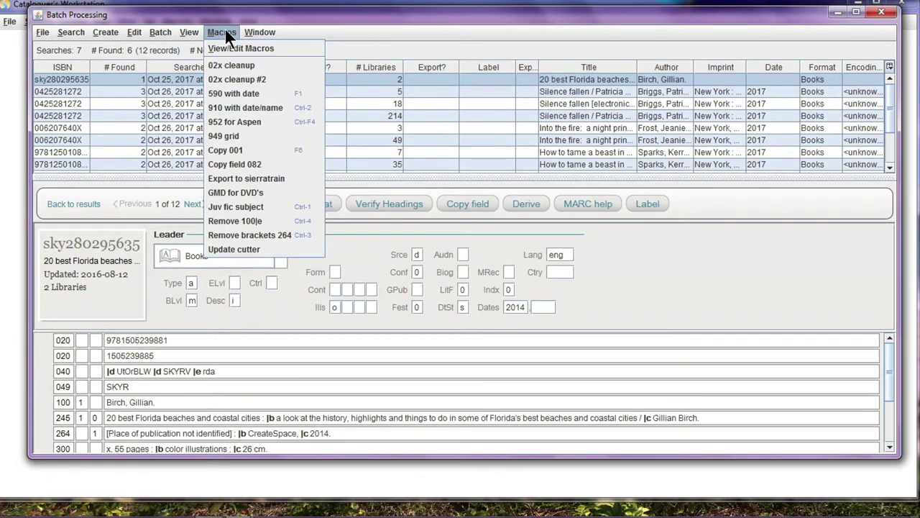
{"action": "left_click", "coordinate": [224, 27]}
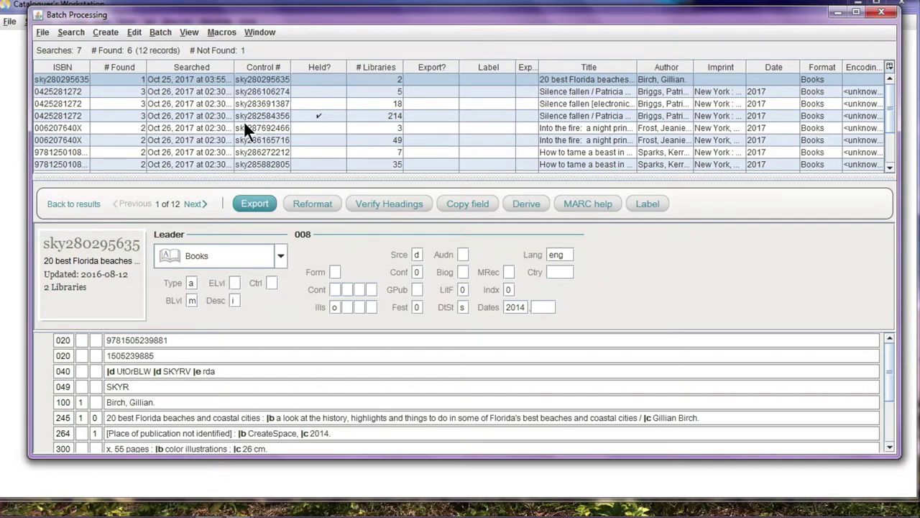
{"action": "left_click", "coordinate": [250, 163], "text": "shift"}
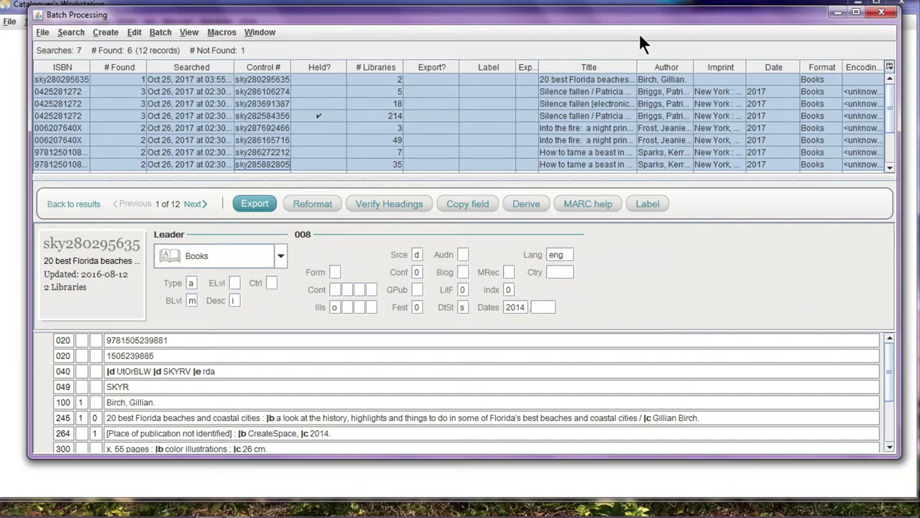
Close the batch window, search for 'florida's best beaches', and open the 2012 Frommer's South Florida record
{"action": "left_click", "coordinate": [882, 12]}
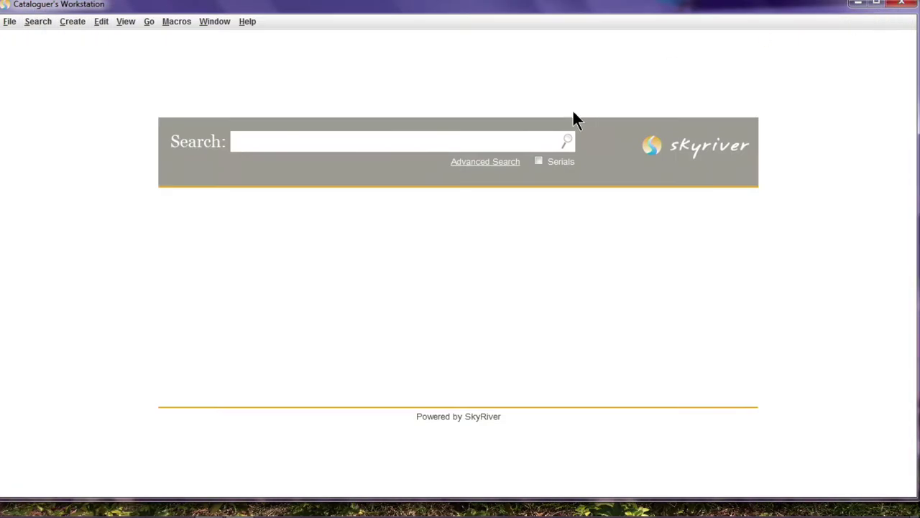
{"action": "left_click", "coordinate": [274, 142]}
{"action": "type", "text": "florida's best beaches"}
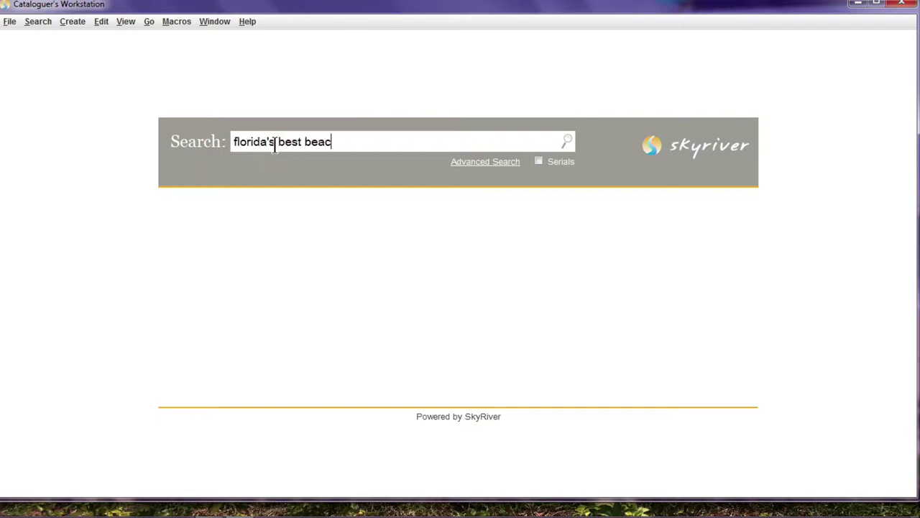
{"action": "key", "text": "Return"}
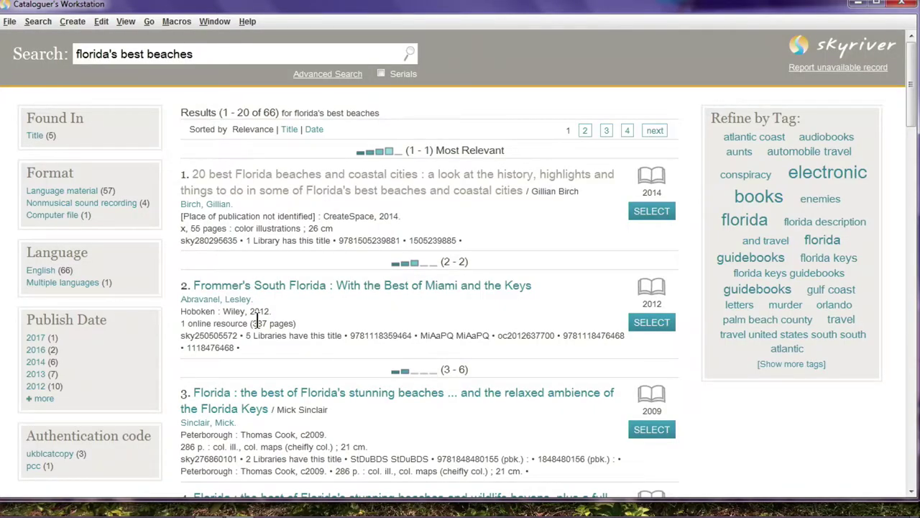
{"action": "left_click", "coordinate": [265, 286]}
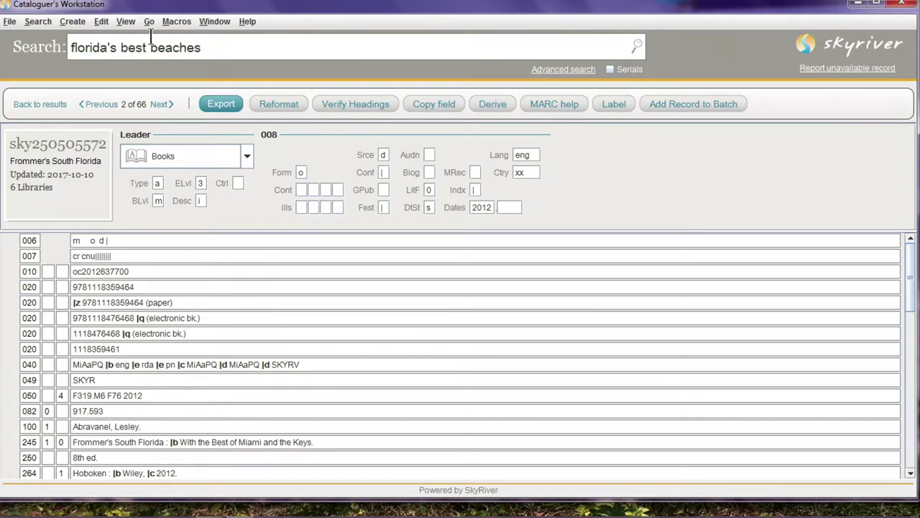
Open the Edit menu of record editing commands
{"action": "left_click", "coordinate": [101, 22]}
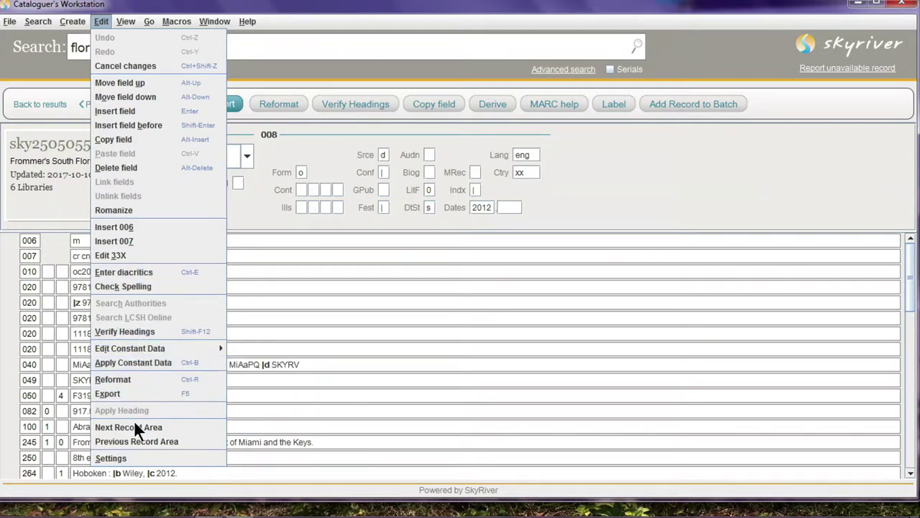
Raise the editor font size to 14 in Settings > Editor and save
{"action": "left_click", "coordinate": [124, 453]}
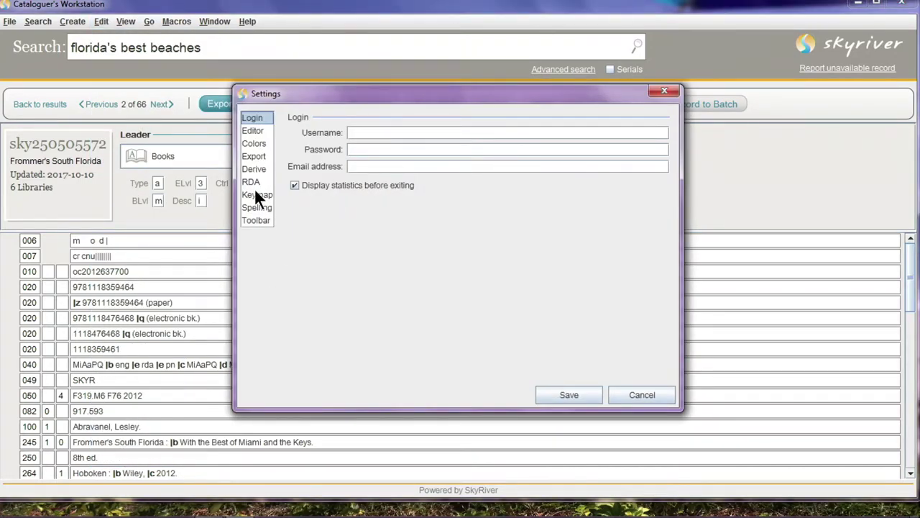
{"action": "left_click", "coordinate": [252, 131]}
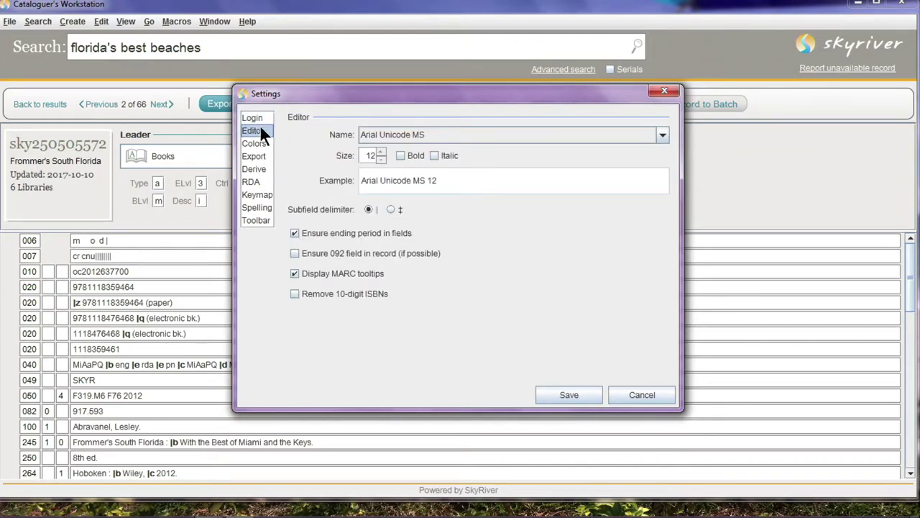
{"action": "left_click", "coordinate": [381, 152]}
{"action": "left_click", "coordinate": [381, 152]}
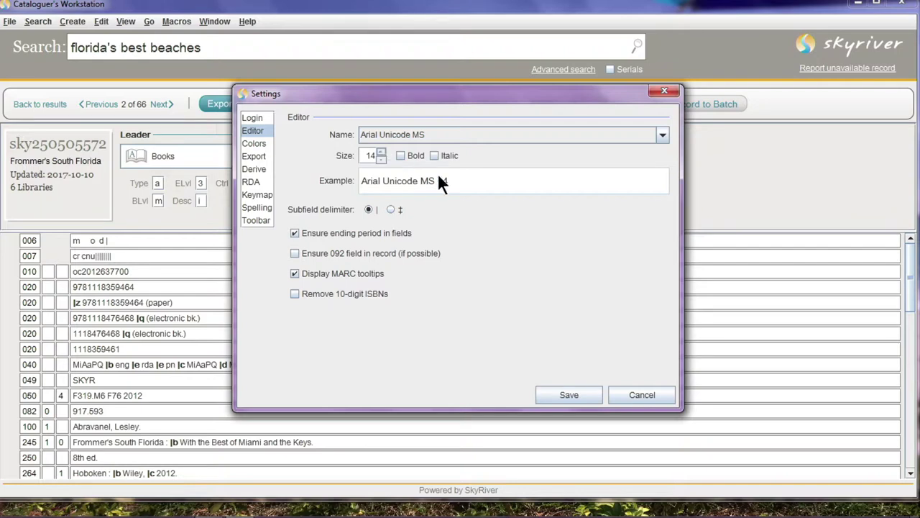
{"action": "left_click", "coordinate": [567, 396]}
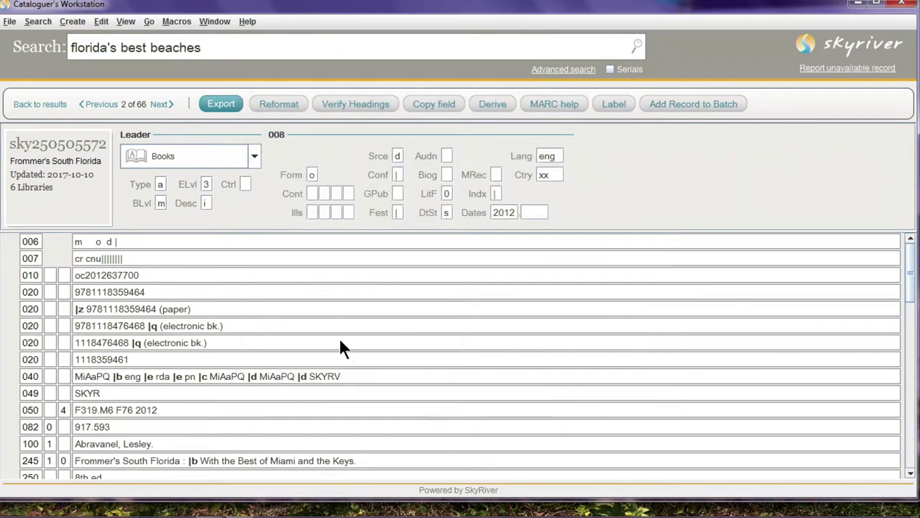
Increase the editor font to 16 point Bold Arial Unicode MS and save
{"action": "left_click", "coordinate": [101, 21]}
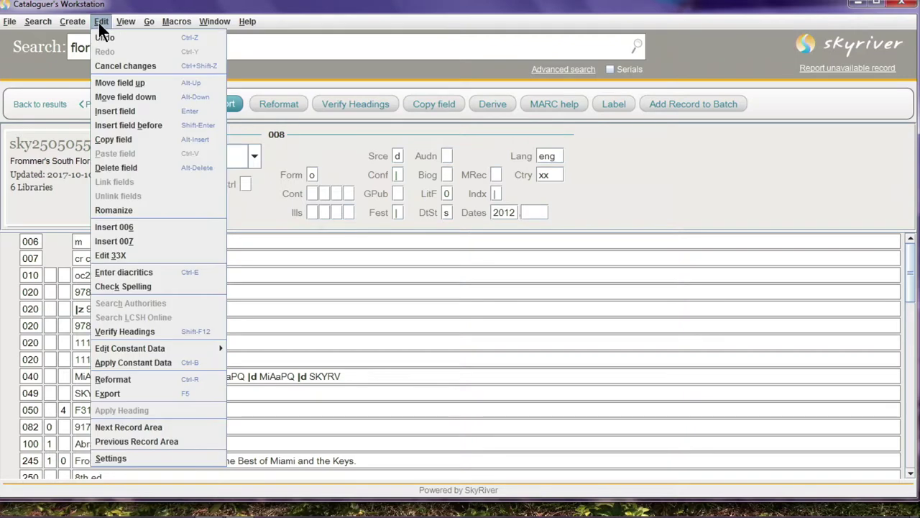
{"action": "left_click", "coordinate": [131, 453]}
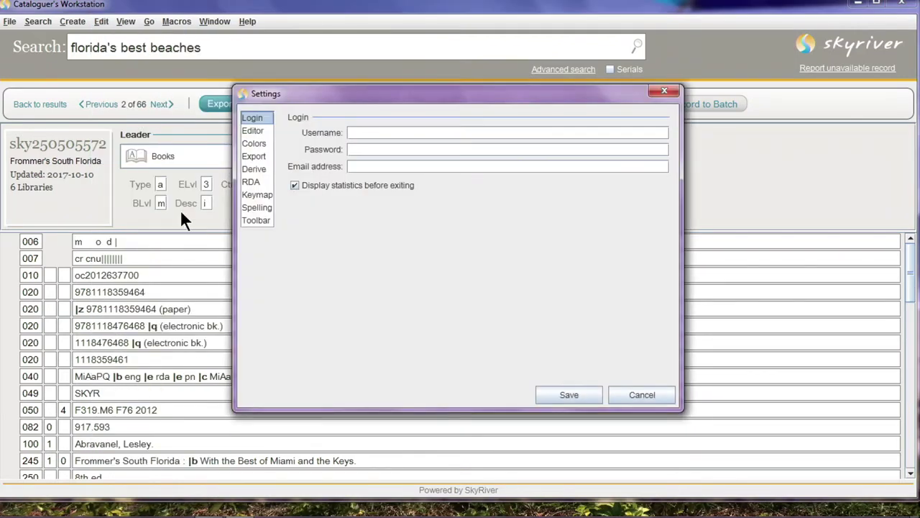
{"action": "left_click", "coordinate": [253, 130]}
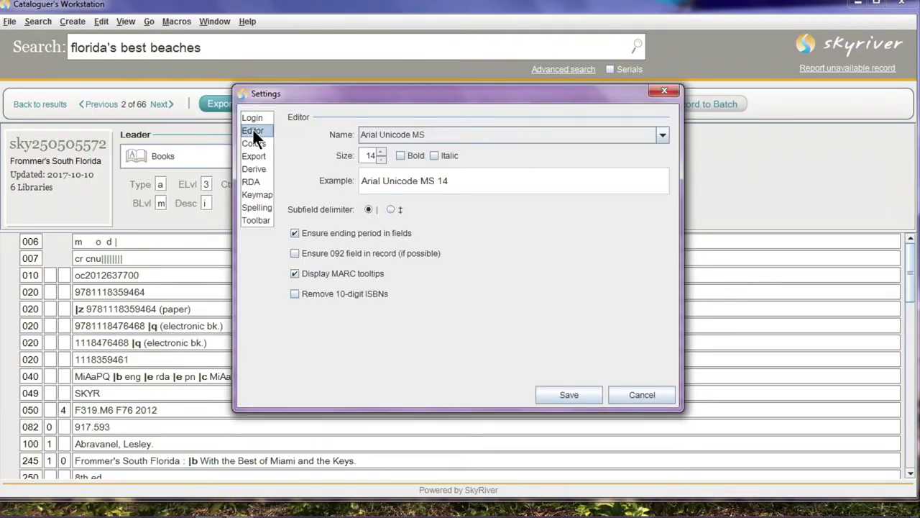
{"action": "left_click", "coordinate": [382, 153]}
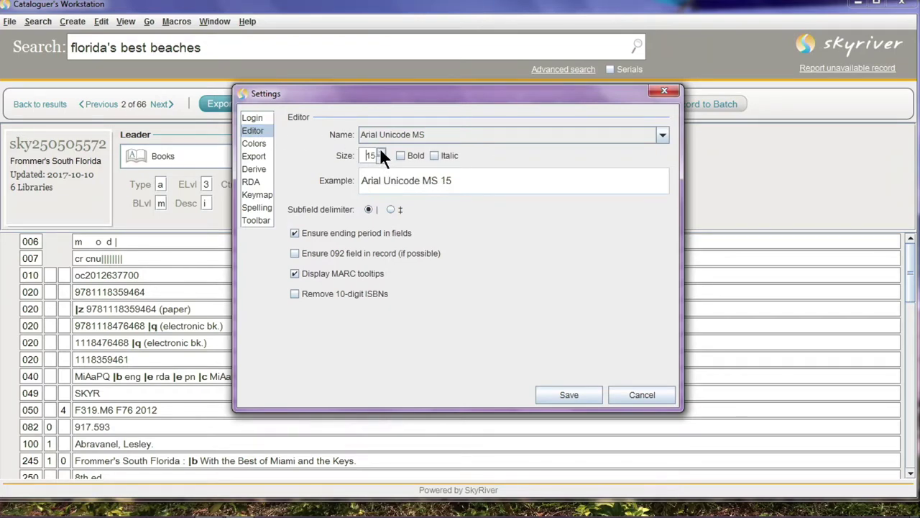
{"action": "left_click", "coordinate": [382, 153]}
{"action": "left_click", "coordinate": [400, 156]}
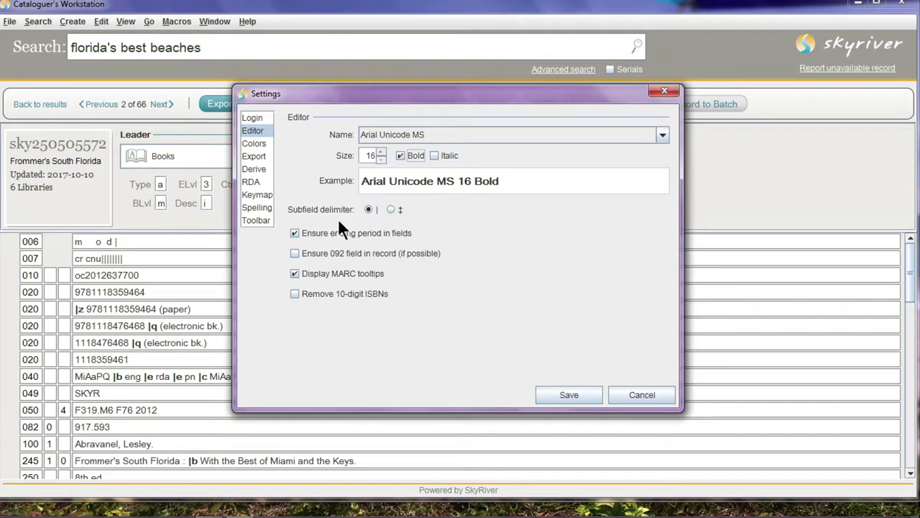
{"action": "left_click", "coordinate": [389, 208]}
{"action": "left_click", "coordinate": [569, 386]}
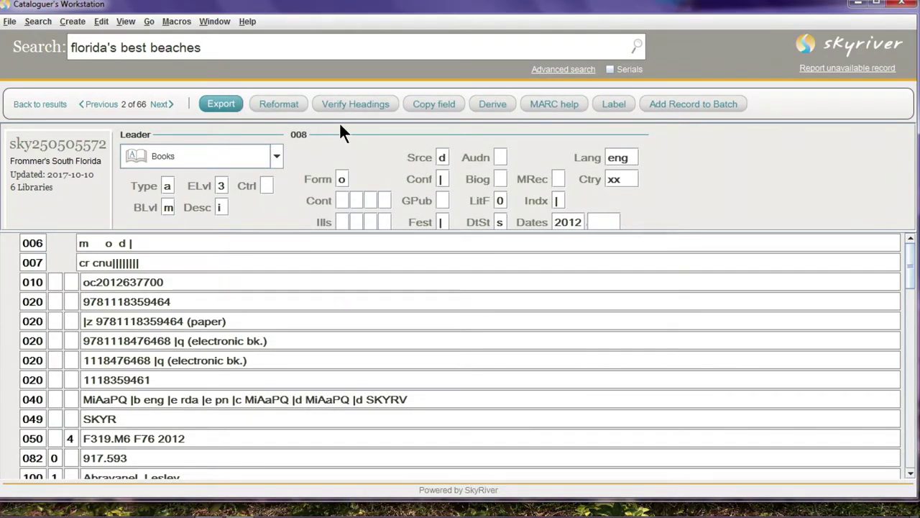
{"action": "left_click", "coordinate": [173, 23]}
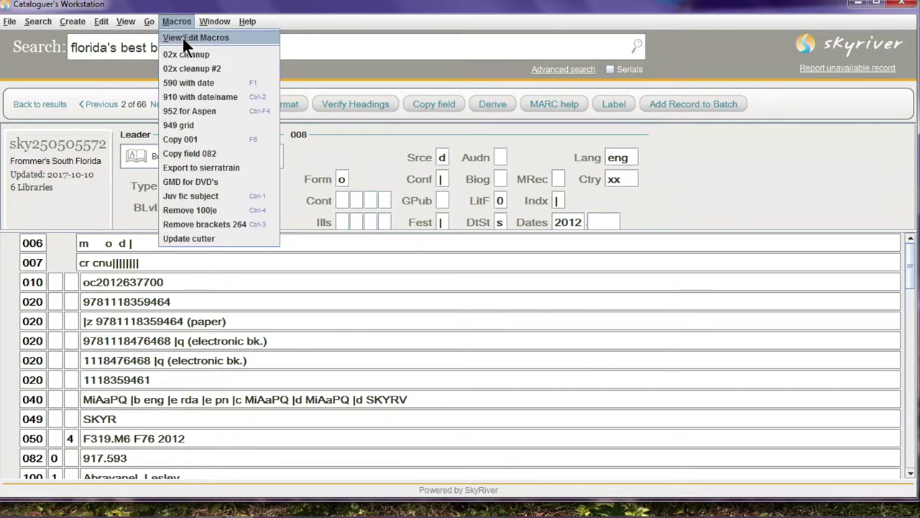
{"action": "left_click", "coordinate": [184, 41]}
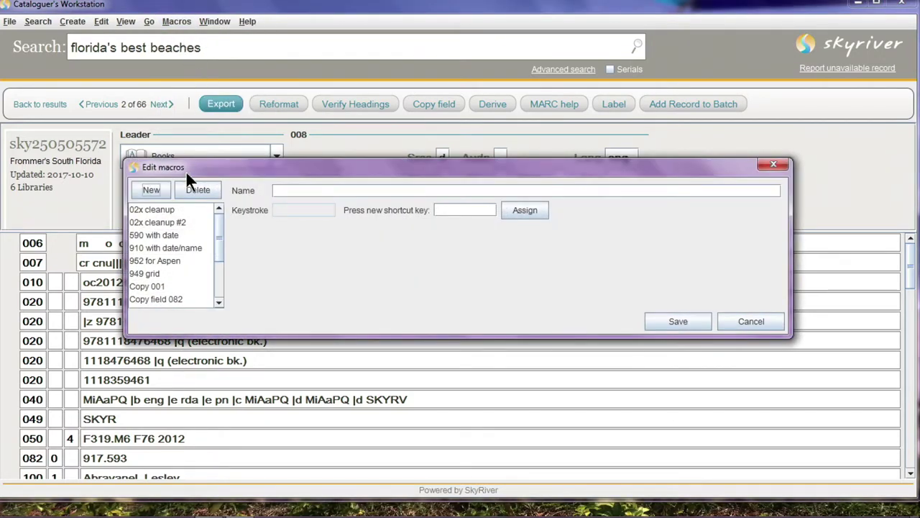
{"action": "left_click", "coordinate": [151, 188]}
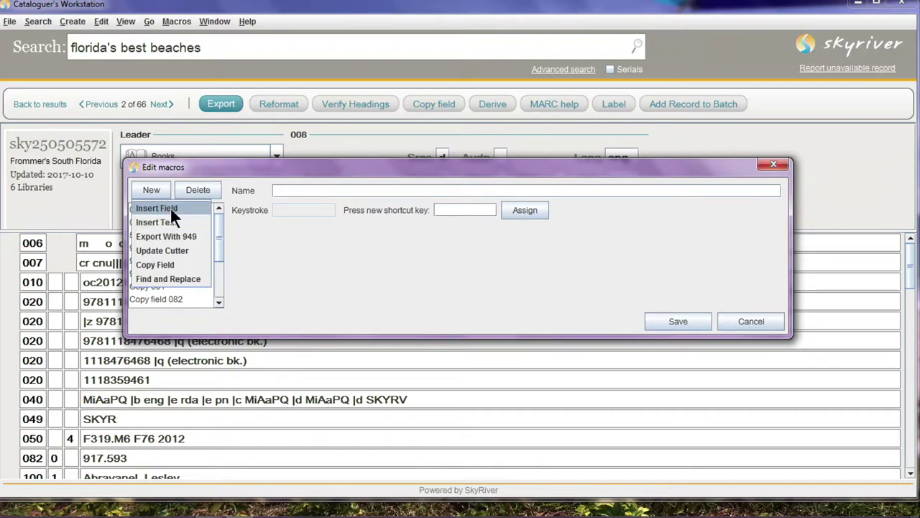
{"action": "left_click", "coordinate": [178, 264]}
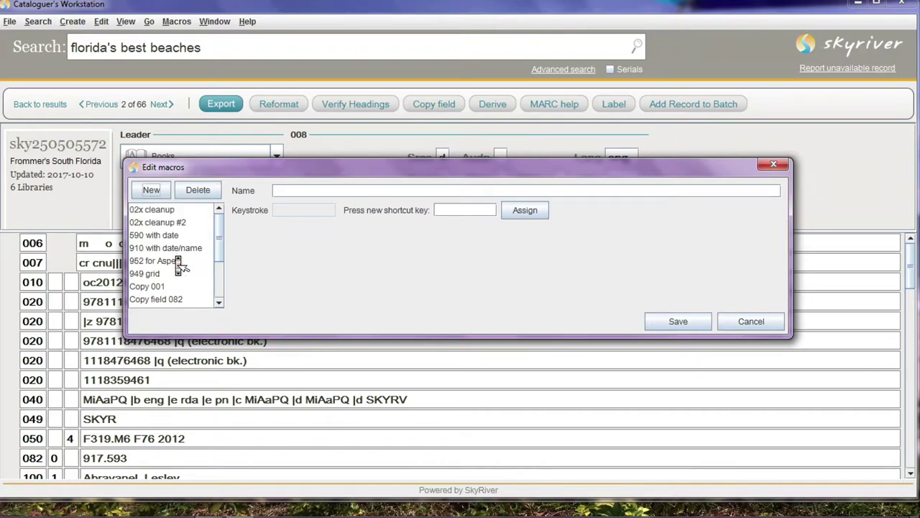
{"action": "scroll", "coordinate": [179, 266], "scroll_direction": "down", "scroll_amount": 1}
{"action": "left_click", "coordinate": [153, 188]}
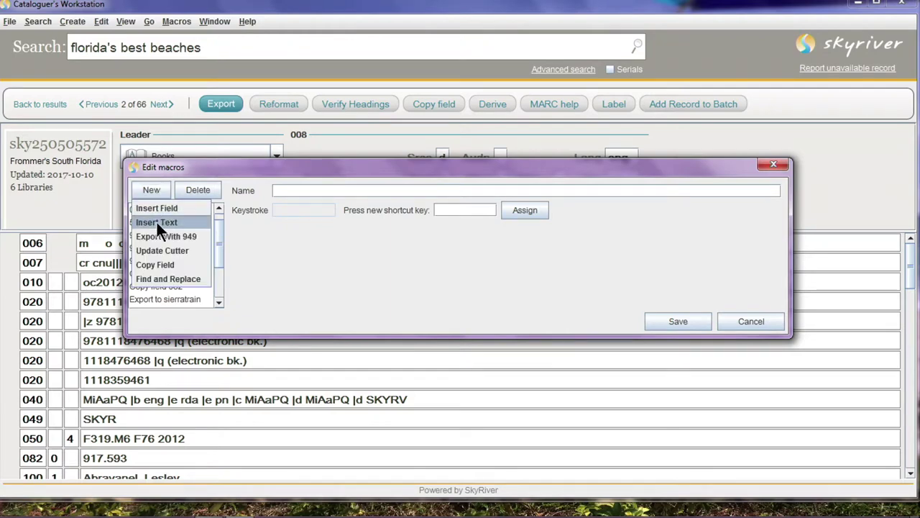
{"action": "left_click", "coordinate": [157, 209]}
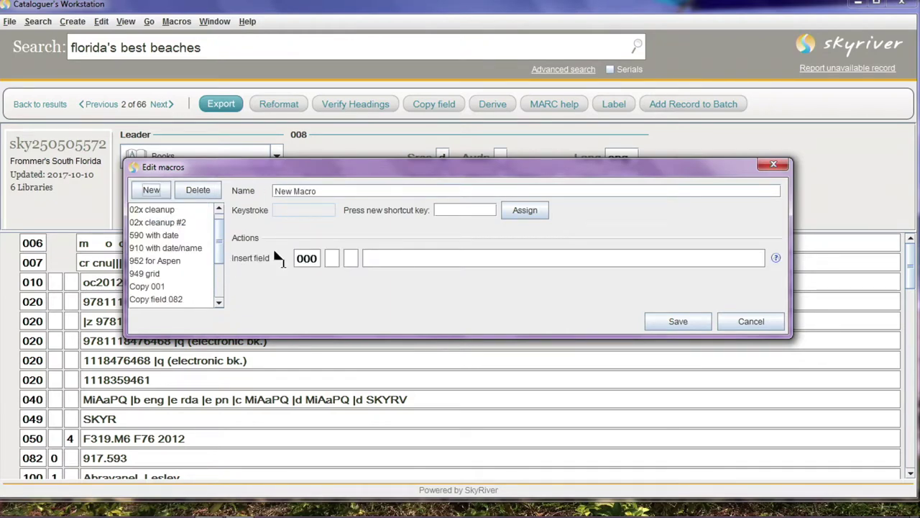
{"action": "left_click", "coordinate": [161, 261]}
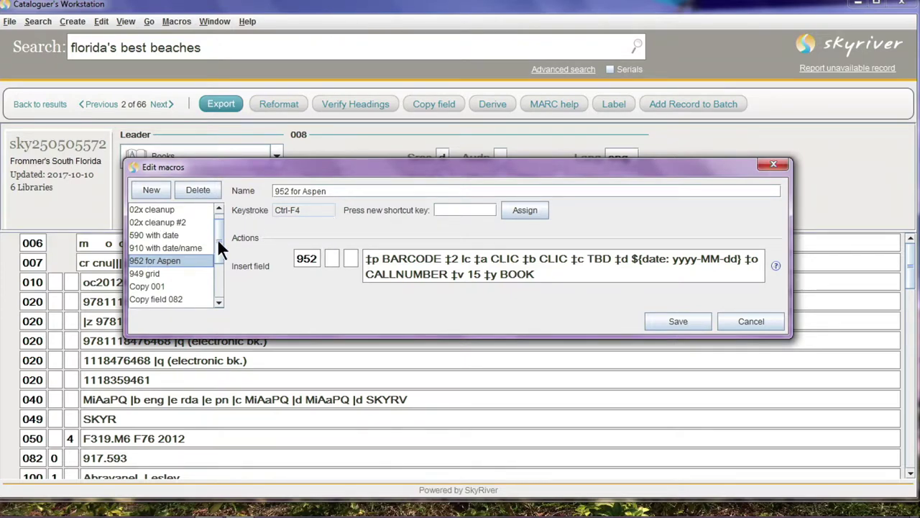
{"action": "left_click_drag", "start_coordinate": [217, 238], "coordinate": [218, 224]}
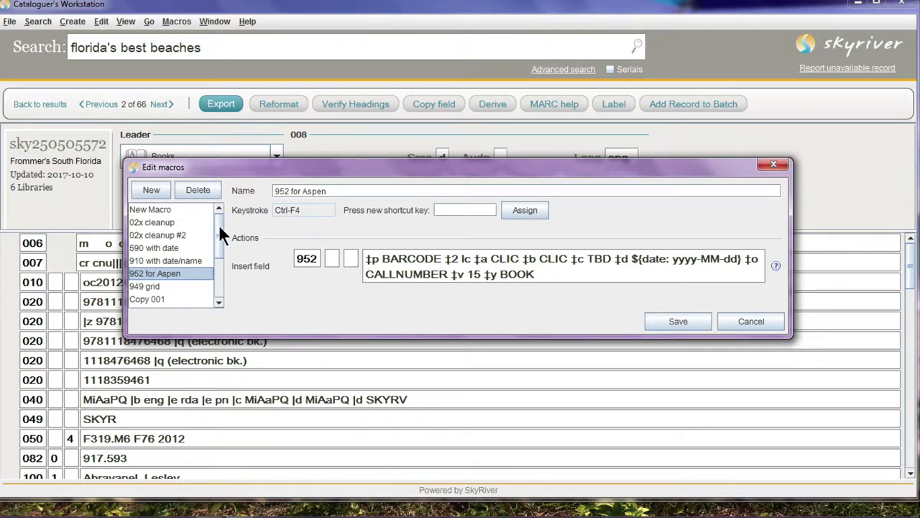
{"action": "left_click", "coordinate": [152, 191]}
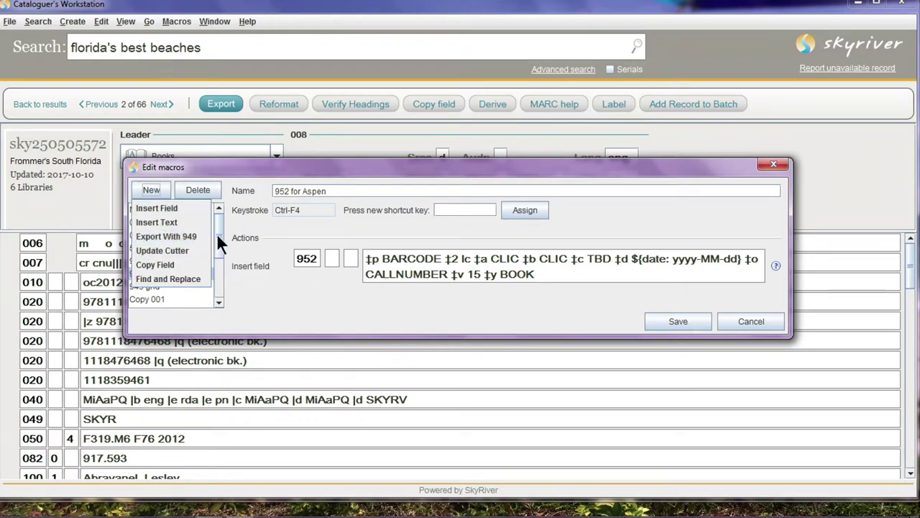
{"action": "left_click", "coordinate": [176, 277]}
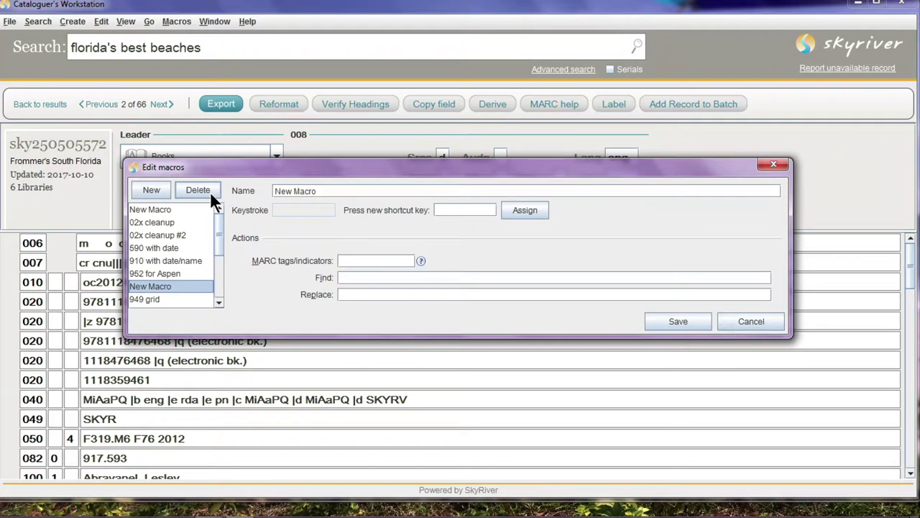
{"action": "left_click", "coordinate": [165, 259]}
{"action": "left_click", "coordinate": [160, 272]}
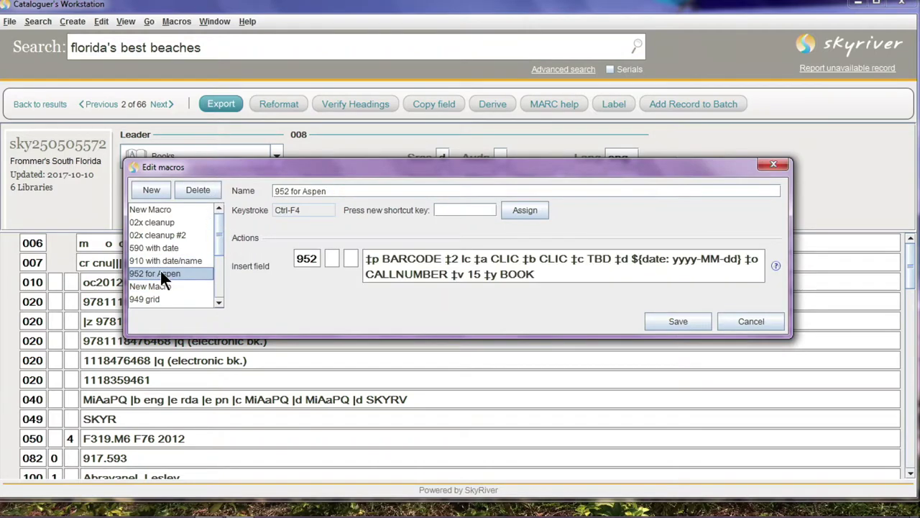
{"action": "left_click", "coordinate": [163, 261]}
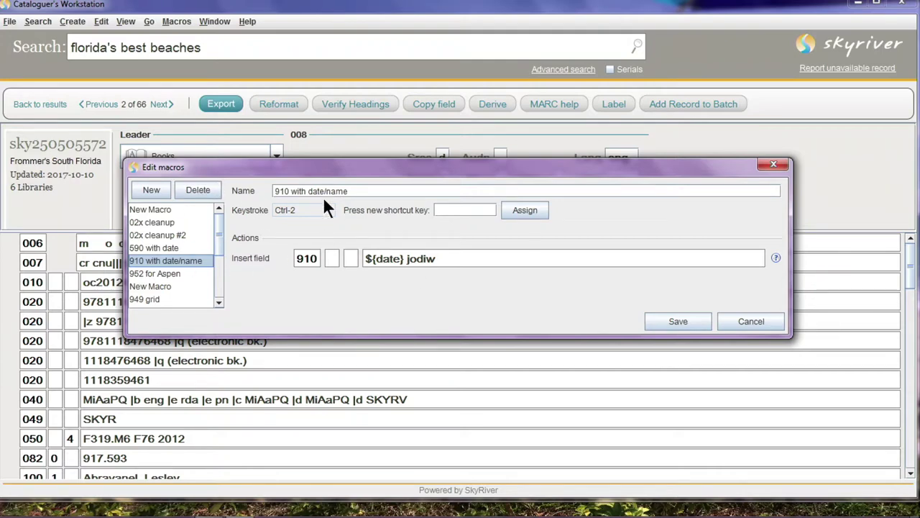
{"action": "left_click", "coordinate": [757, 321]}
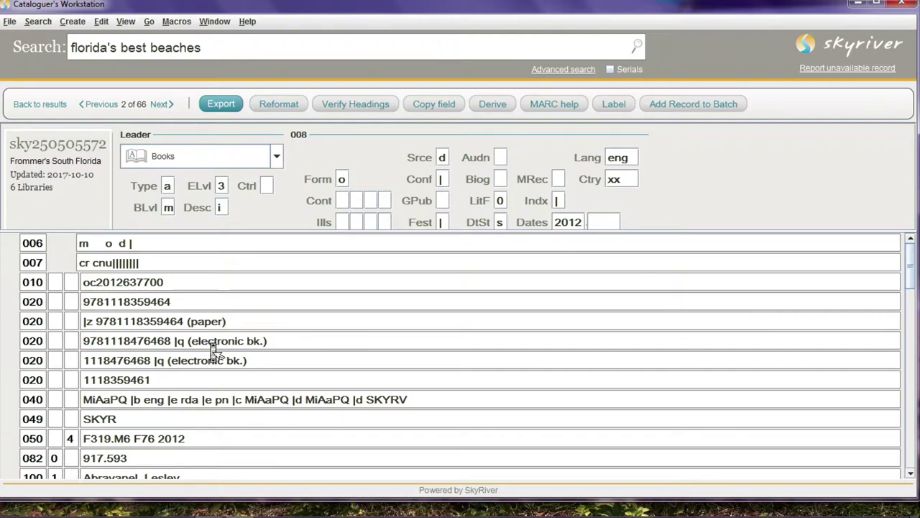
{"action": "scroll", "coordinate": [210, 345], "scroll_direction": "down", "scroll_amount": 5}
{"action": "scroll", "coordinate": [210, 345], "scroll_direction": "down", "scroll_amount": 3}
{"action": "scroll", "coordinate": [211, 343], "scroll_direction": "up", "scroll_amount": 8}
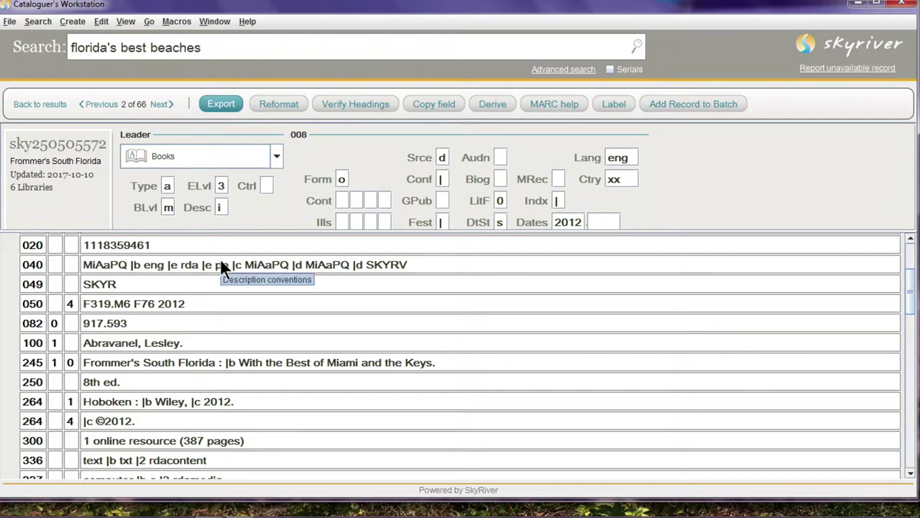
{"action": "left_click", "coordinate": [177, 363]}
{"action": "scroll", "coordinate": [150, 384], "scroll_direction": "down", "scroll_amount": 1}
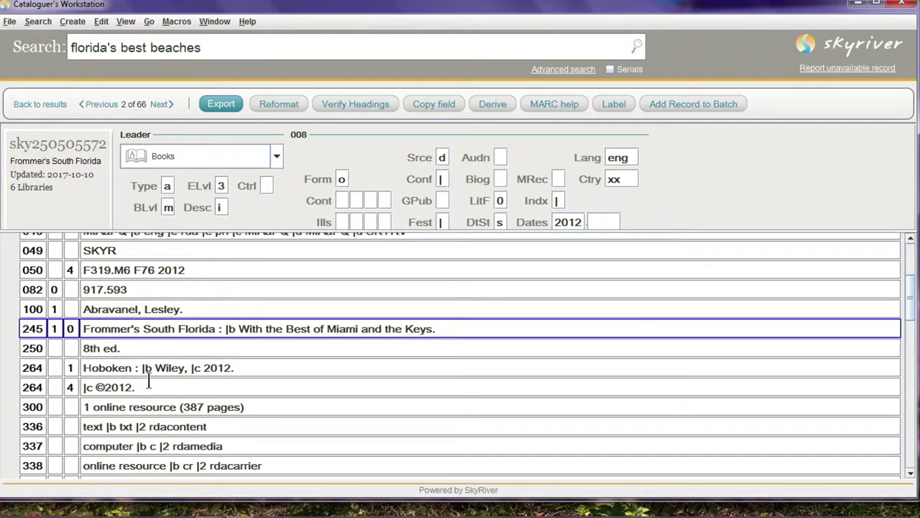
Insert a blank 500 note field below the 245 title, then minimize the window
{"action": "key", "text": "Return"}
{"action": "type", "text": "500"}
{"action": "key", "text": "Tab"}
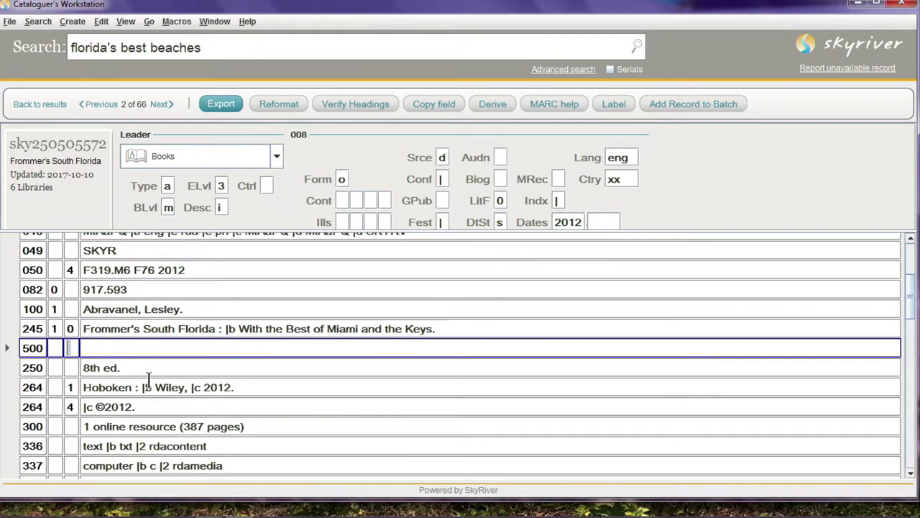
{"action": "key", "text": "Tab"}
{"action": "left_click", "coordinate": [858, 6]}
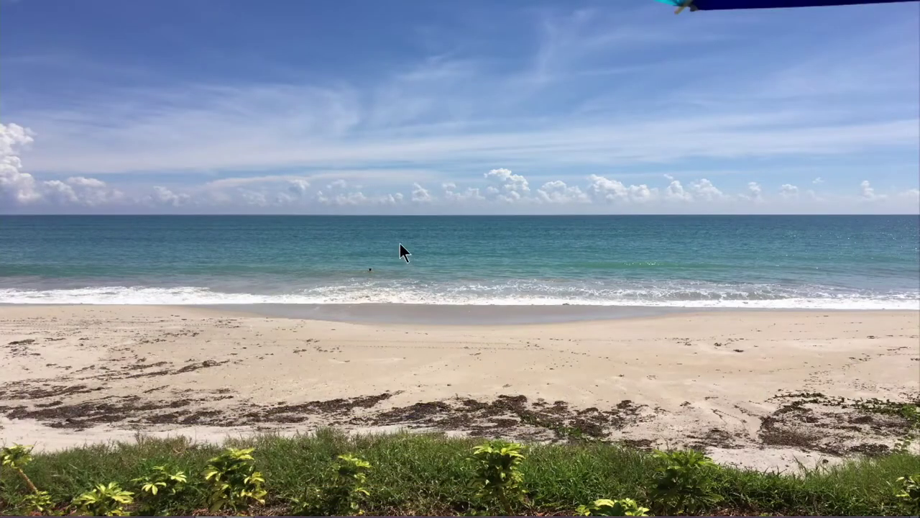